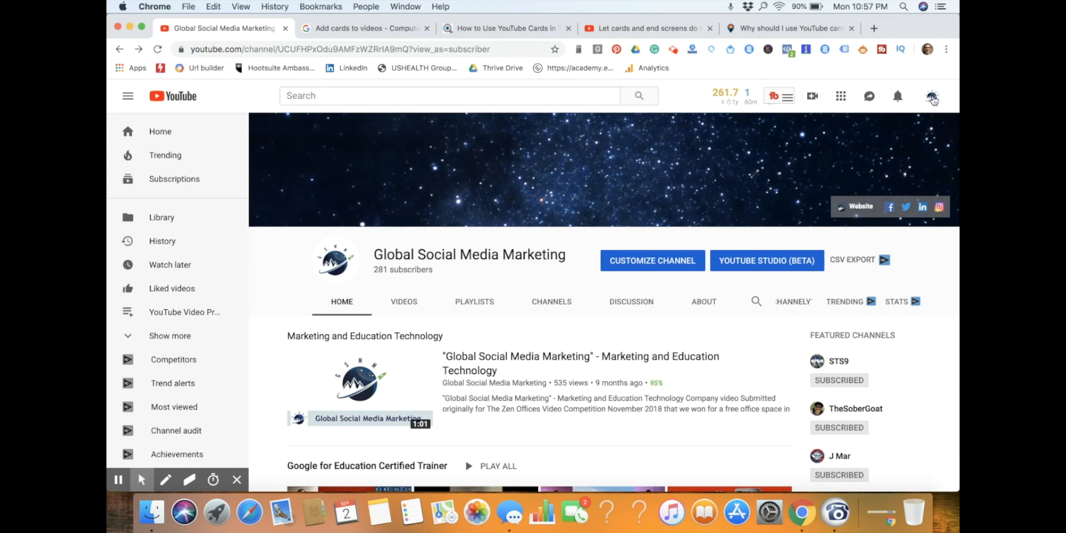
Open the channel's list of uploaded videos in YouTube Studio (beta).
{"action": "left_click", "coordinate": [933, 99]}
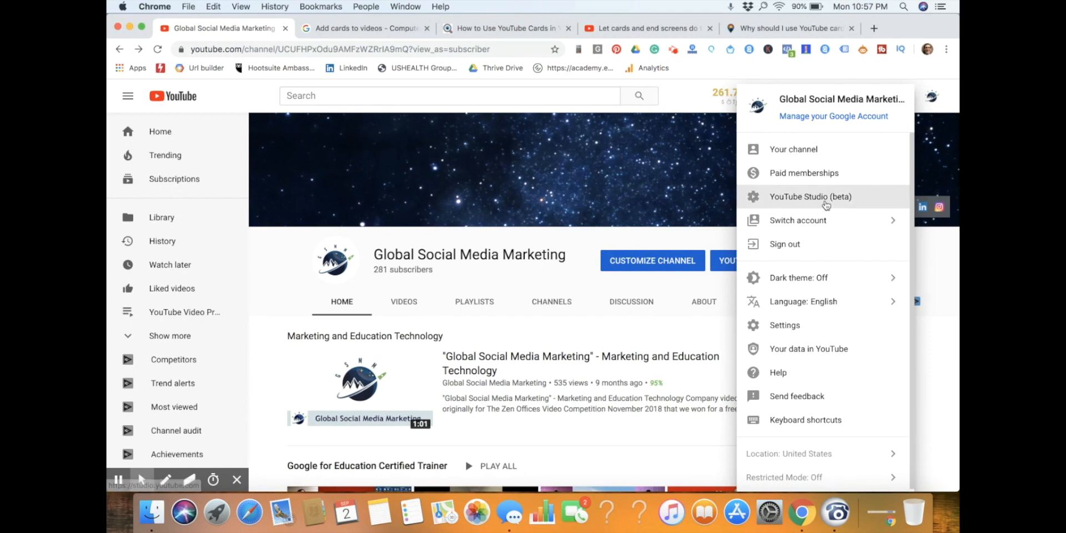
{"action": "left_click", "coordinate": [814, 196]}
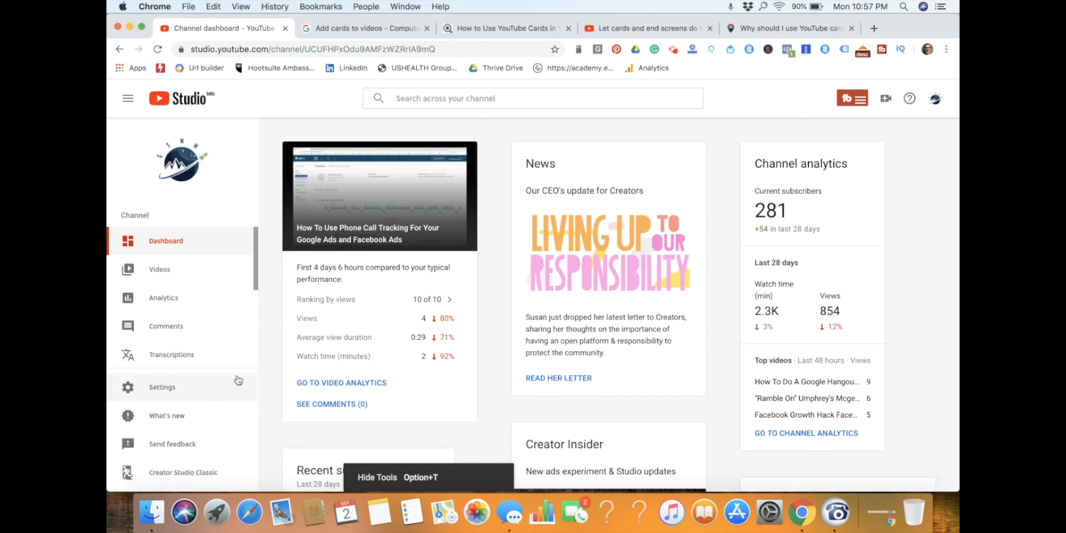
{"action": "left_click", "coordinate": [198, 271]}
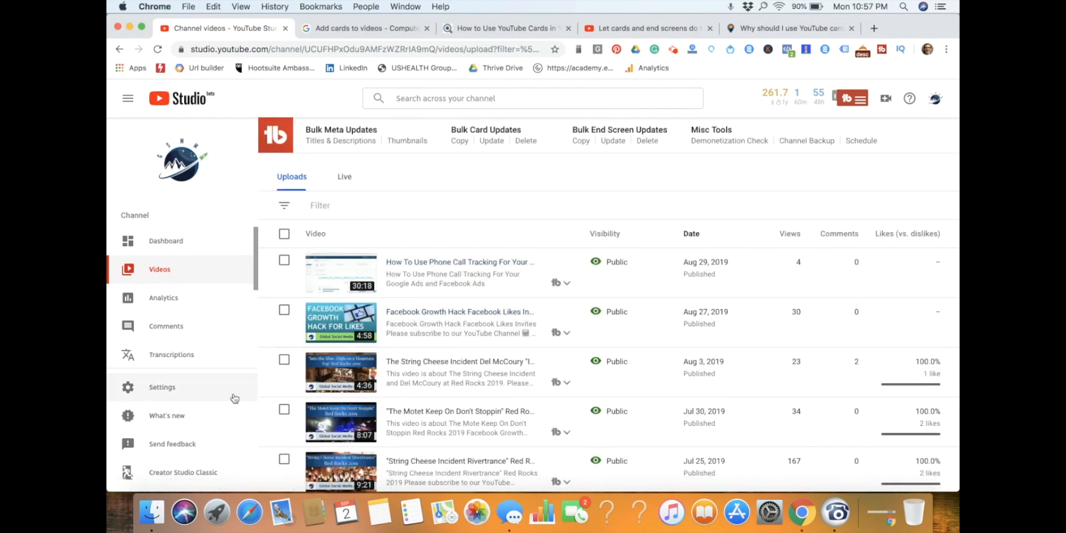
Switch to Creator Studio Classic, submitting "A specific feature I need to use is missing" as the reason.
{"action": "left_click", "coordinate": [190, 482]}
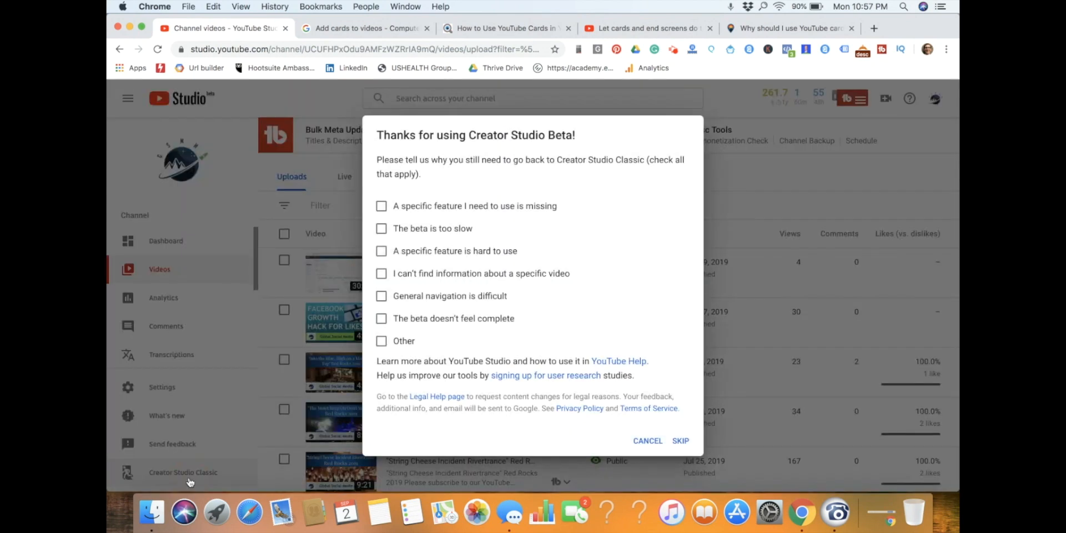
{"action": "left_click", "coordinate": [381, 206]}
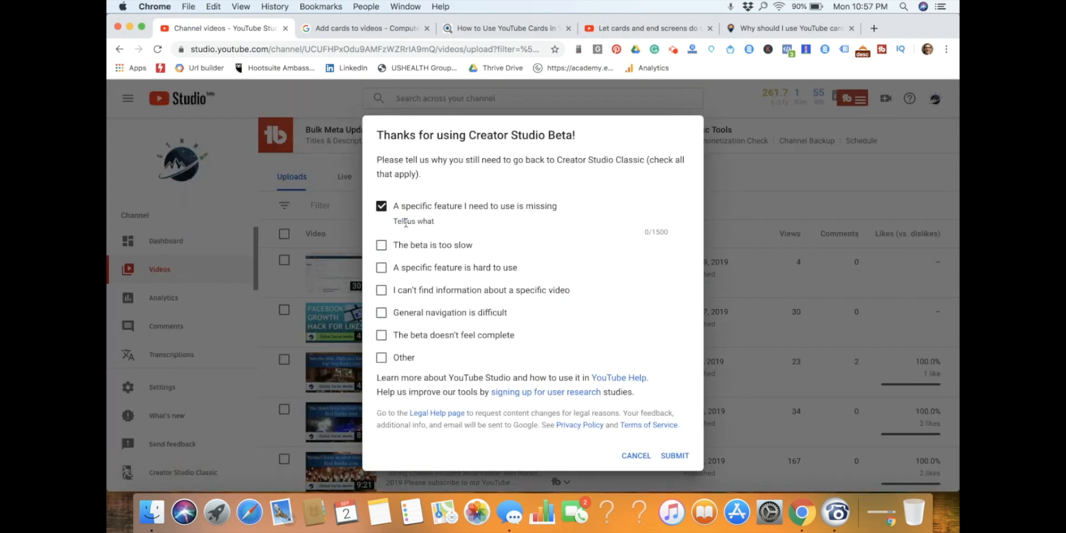
{"action": "left_click", "coordinate": [675, 456]}
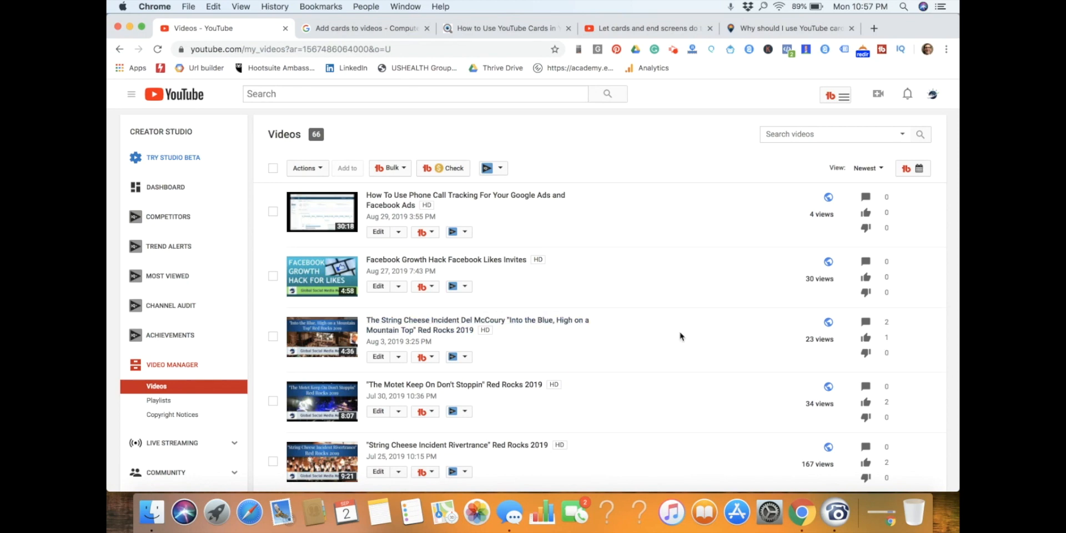
Open the cards editor for the video "How To Create Custom YouTube Thumbnails" and pause its preview.
{"action": "scroll", "coordinate": [702, 331], "scroll_direction": "down", "scroll_amount": 10}
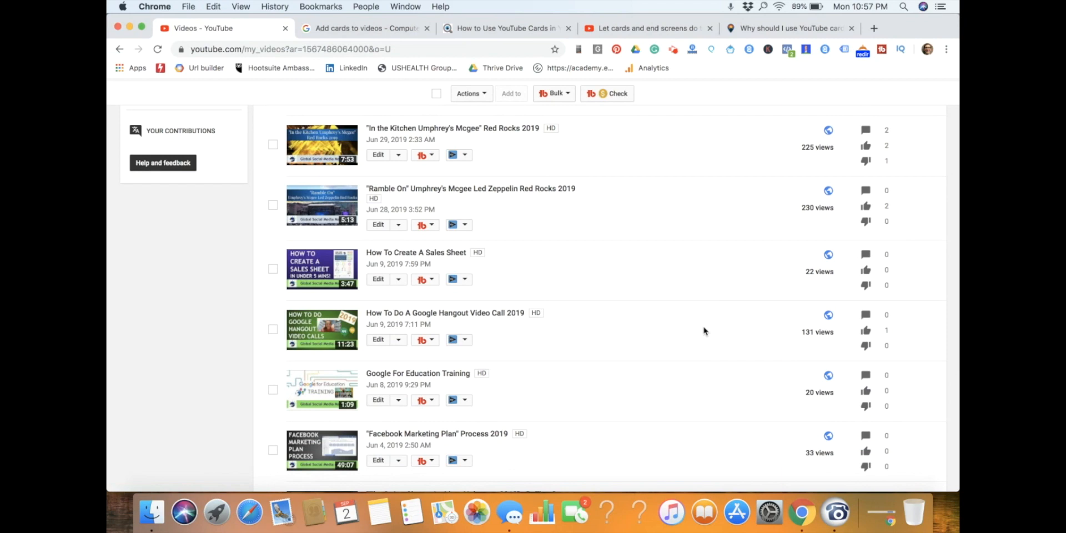
{"action": "scroll", "coordinate": [703, 331], "scroll_direction": "down", "scroll_amount": 3}
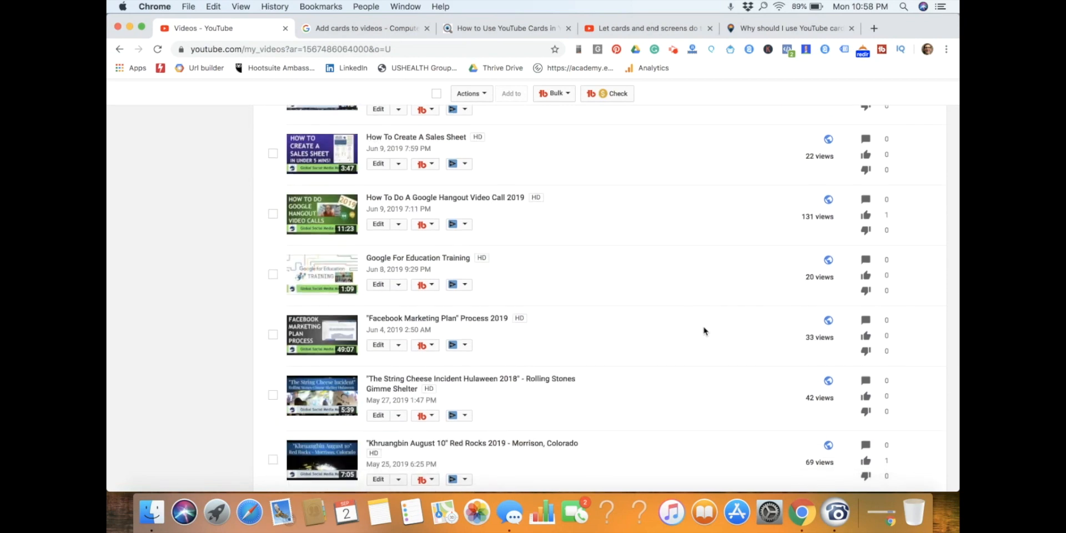
{"action": "scroll", "coordinate": [703, 331], "scroll_direction": "down", "scroll_amount": 5}
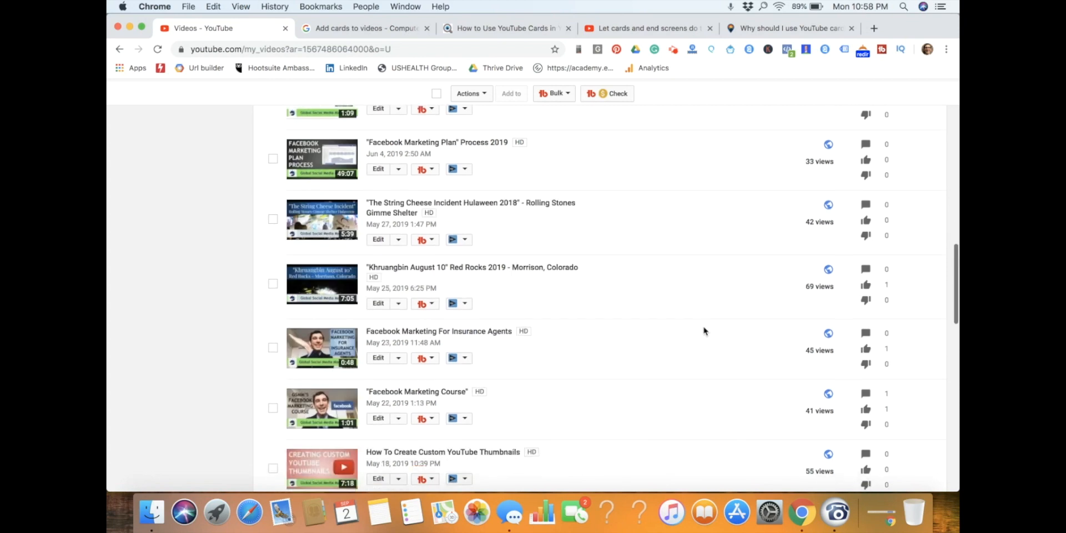
{"action": "scroll", "coordinate": [704, 331], "scroll_direction": "down", "scroll_amount": 3}
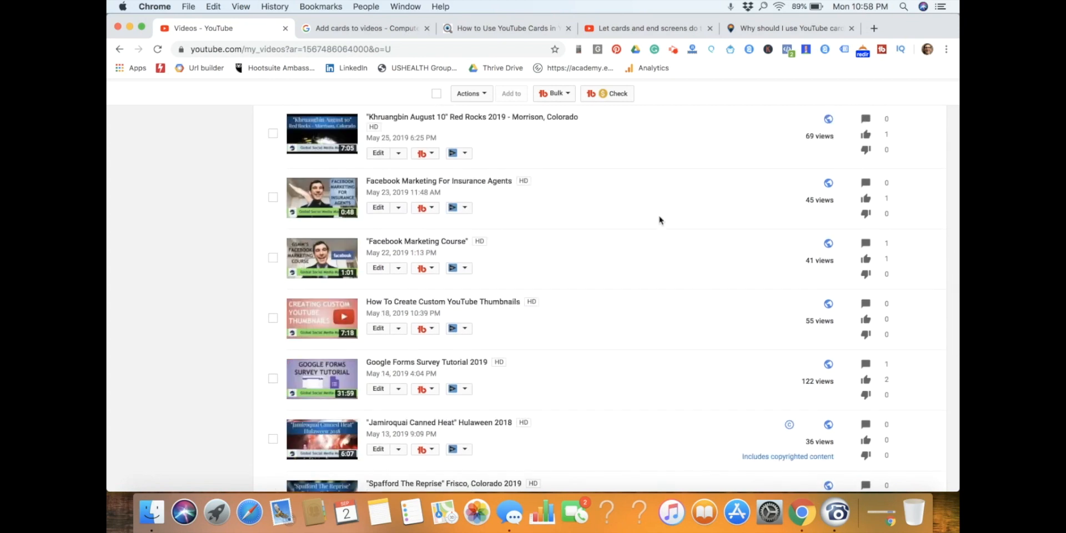
{"action": "scroll", "coordinate": [657, 217], "scroll_direction": "down", "scroll_amount": 2}
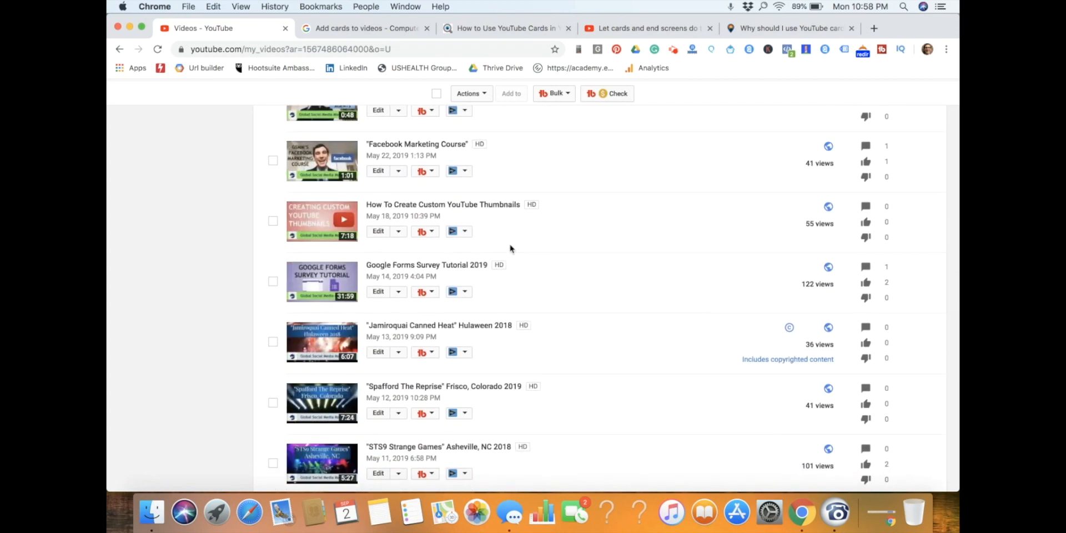
{"action": "left_click", "coordinate": [484, 205]}
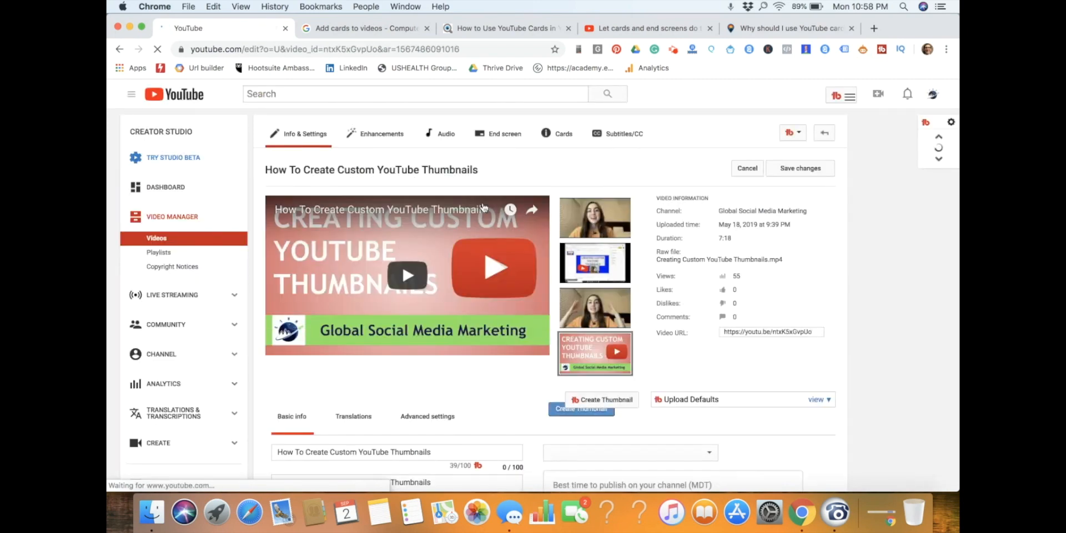
{"action": "left_click", "coordinate": [561, 133]}
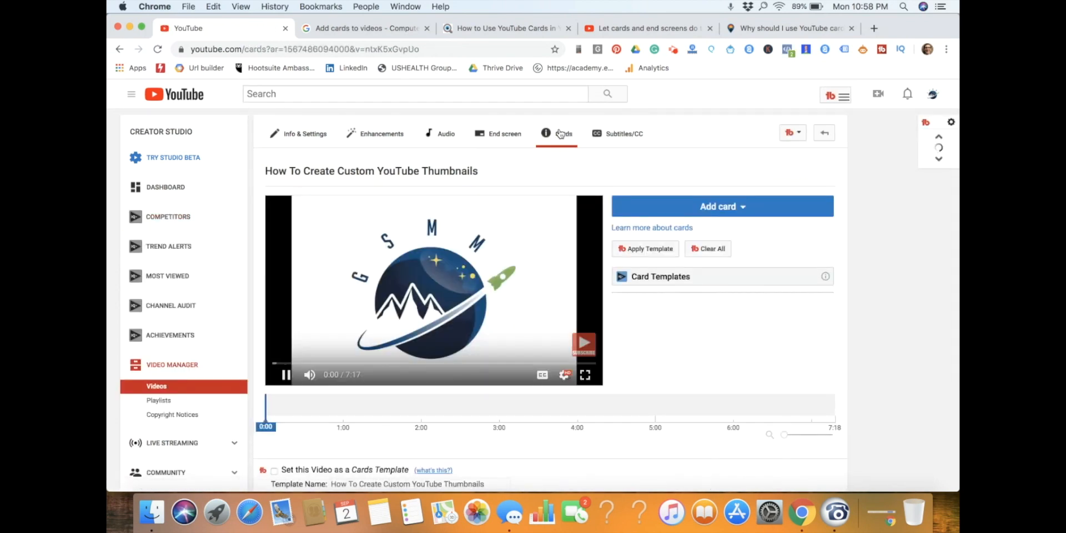
{"action": "left_click", "coordinate": [286, 375]}
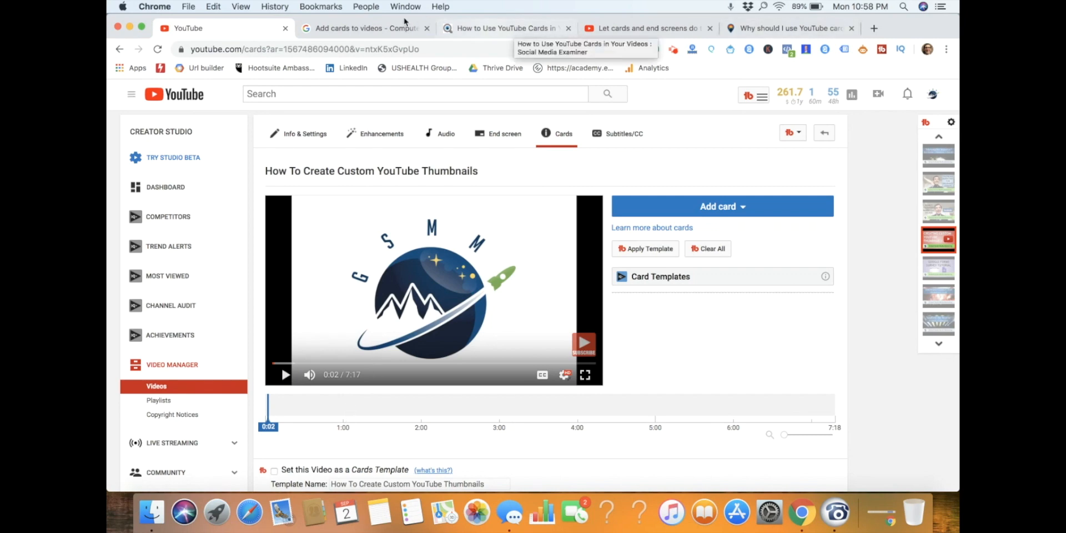
Review the YouTube Help article on adding cards to videos, highlighting the mention of Creator Studio Classic in the note.
{"action": "left_click", "coordinate": [384, 29]}
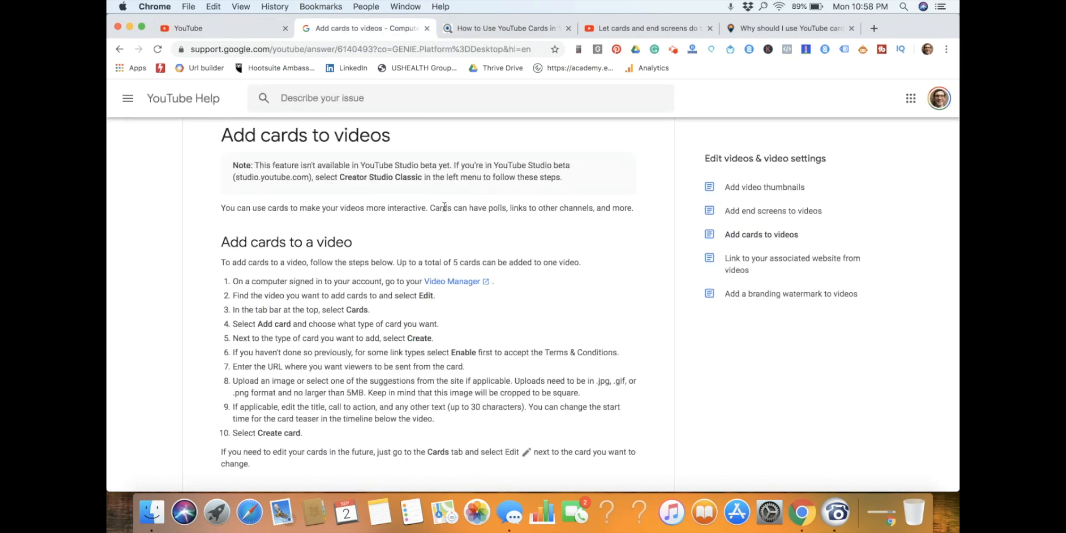
{"action": "scroll", "coordinate": [445, 207], "scroll_direction": "up", "scroll_amount": 2}
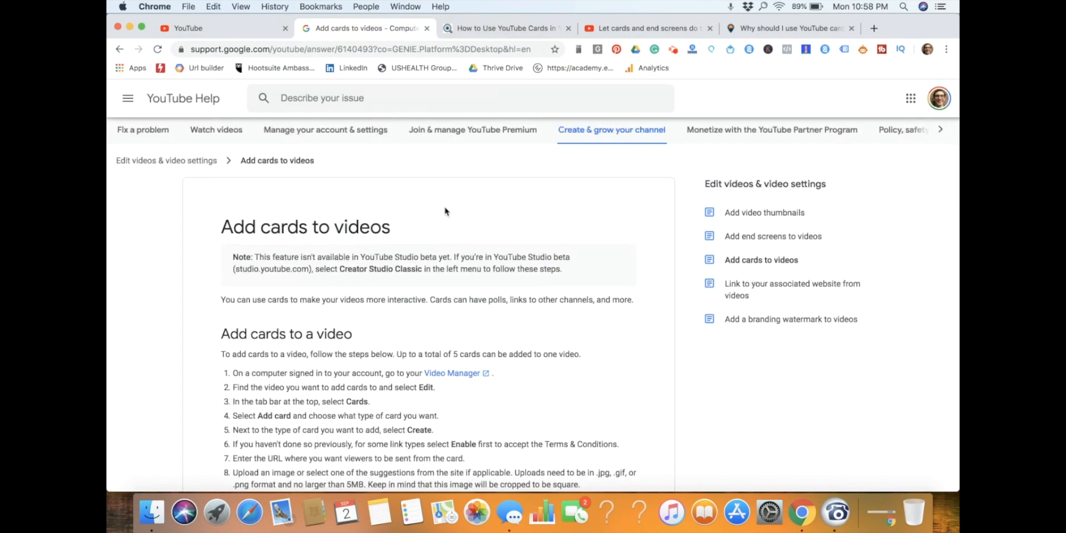
{"action": "scroll", "coordinate": [382, 257], "scroll_direction": "down", "scroll_amount": 2}
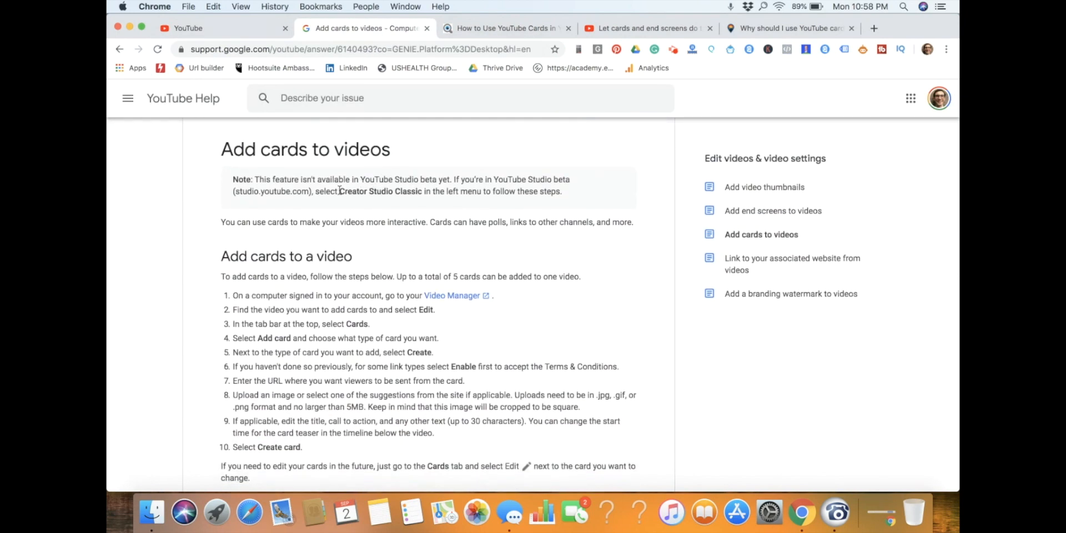
{"action": "left_click_drag", "start_coordinate": [340, 191], "coordinate": [477, 191]}
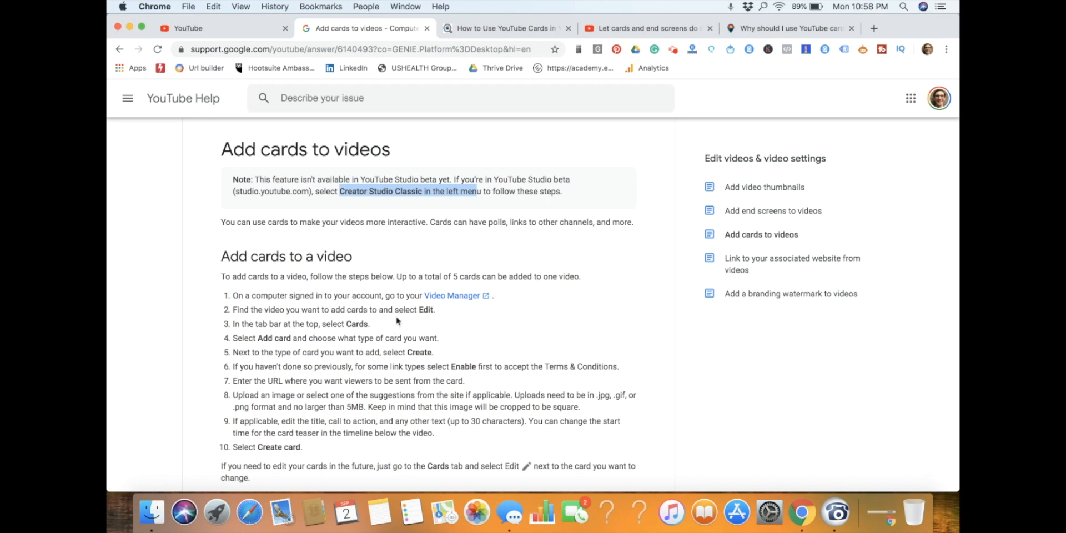
Review the list of YouTube card types in the Social Media Examiner article, highlighting the video, channel, poll and link entries.
{"action": "left_click", "coordinate": [529, 29]}
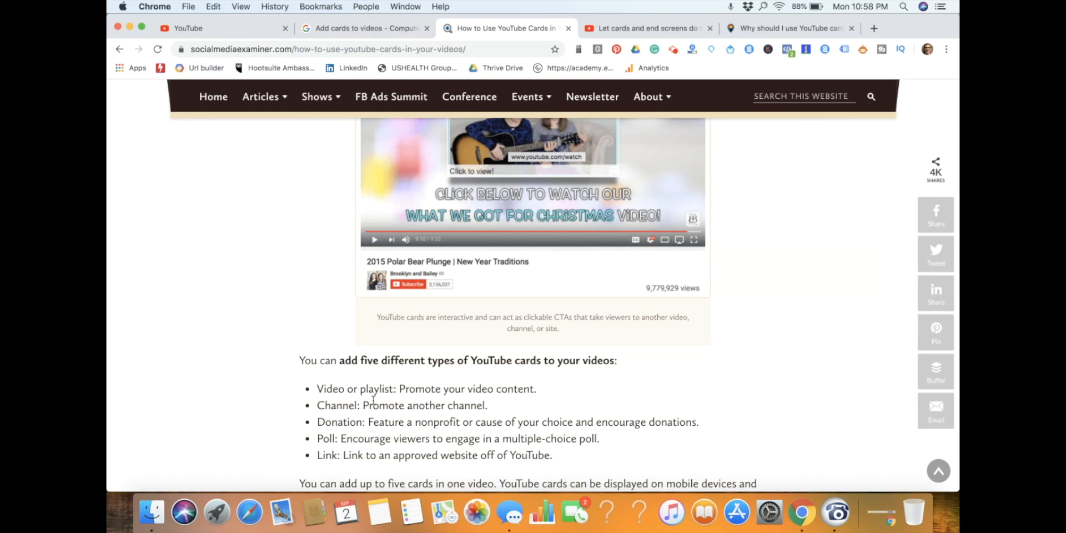
{"action": "left_click_drag", "start_coordinate": [318, 387], "coordinate": [497, 409]}
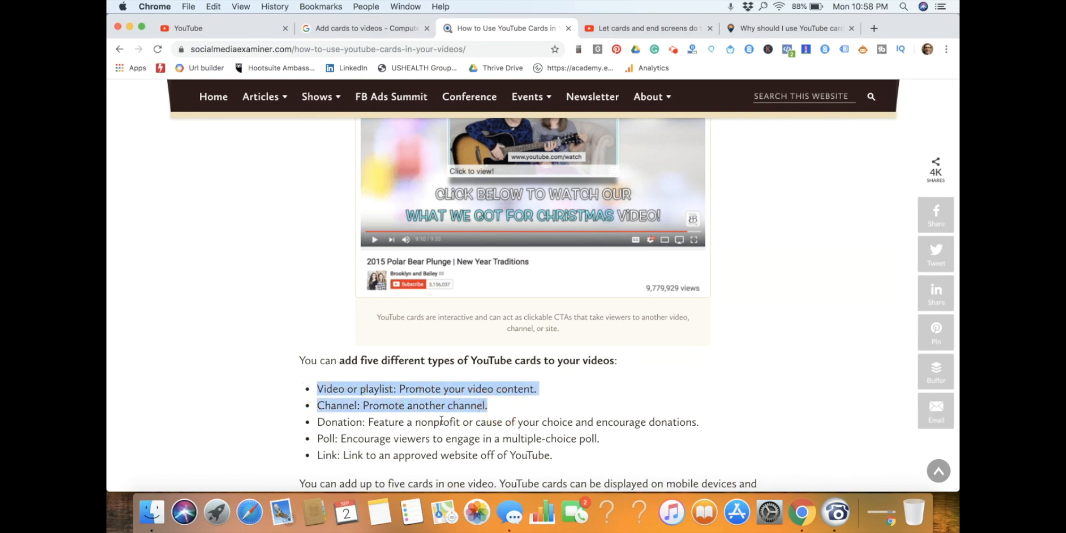
{"action": "left_click_drag", "start_coordinate": [315, 439], "coordinate": [562, 457]}
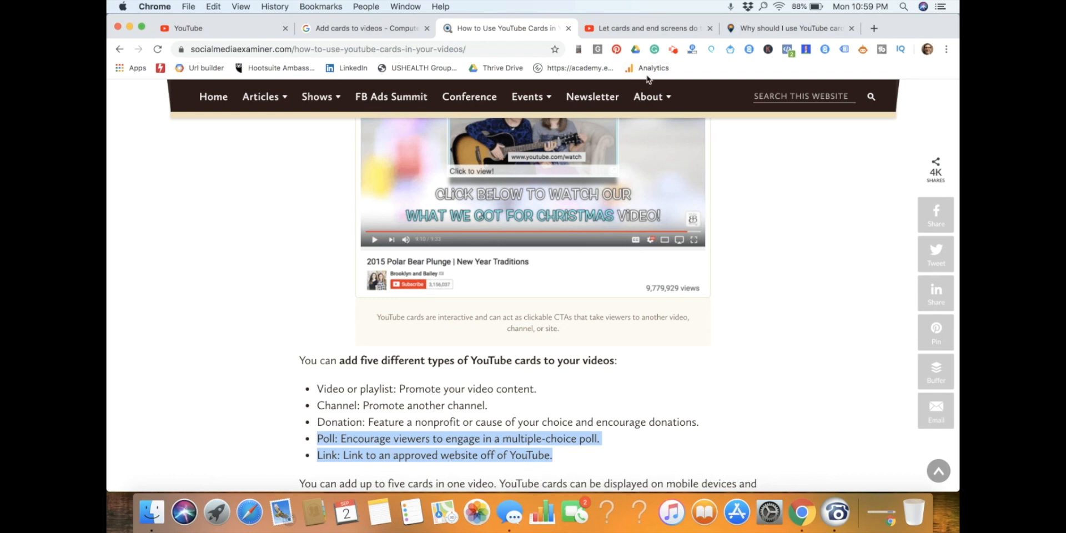
Find the best-practice notes for business cards in the article and highlight the advice on keeping cards relevant.
{"action": "scroll", "coordinate": [578, 181], "scroll_direction": "down", "scroll_amount": 20}
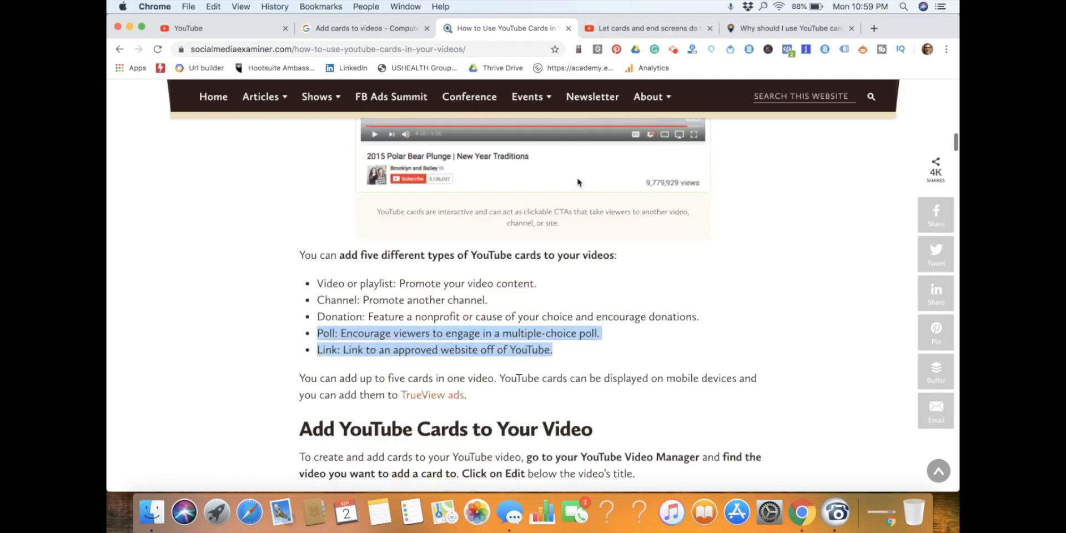
{"action": "scroll", "coordinate": [578, 182], "scroll_direction": "down", "scroll_amount": 20}
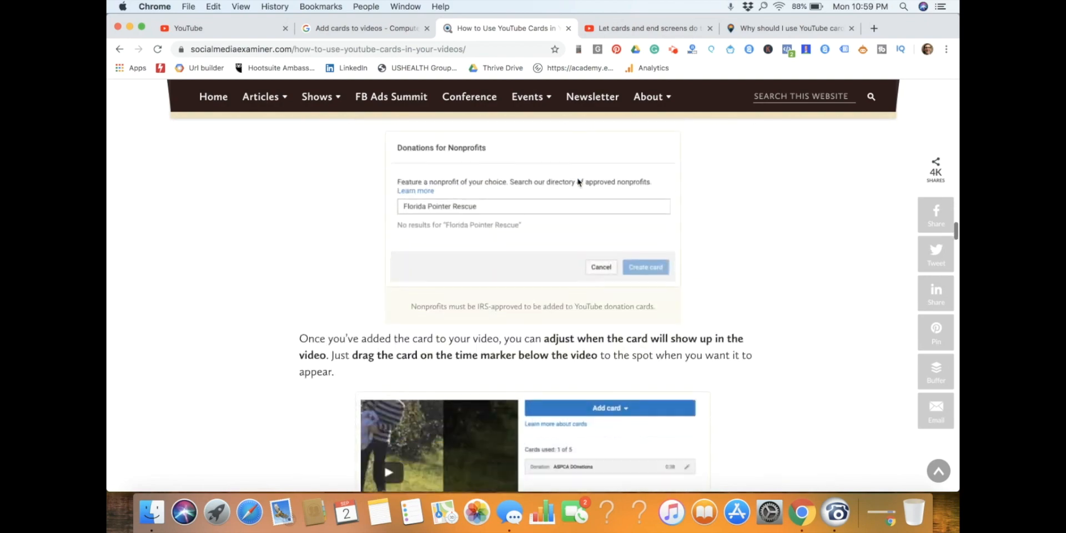
{"action": "scroll", "coordinate": [577, 182], "scroll_direction": "down", "scroll_amount": 20}
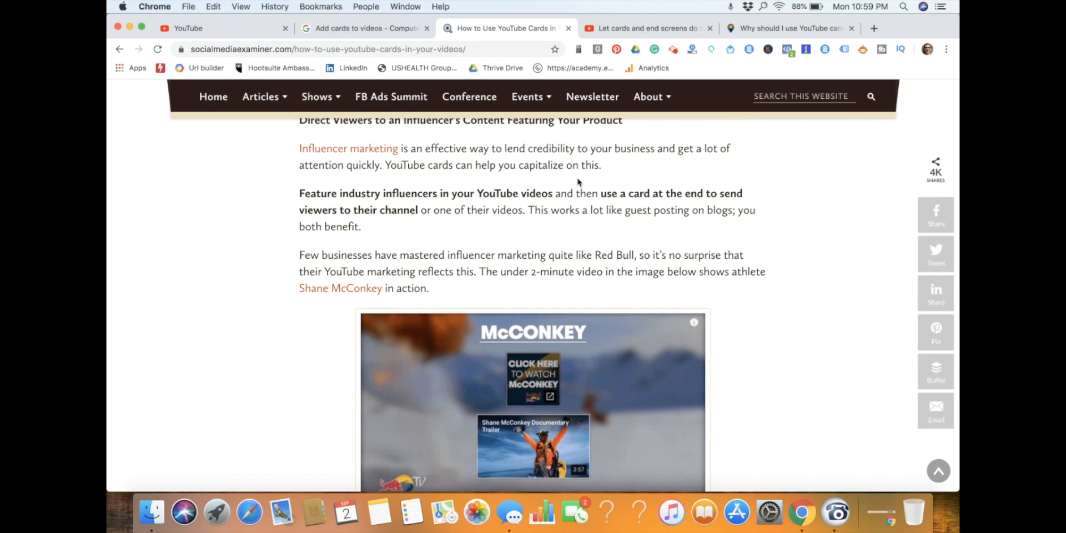
{"action": "scroll", "coordinate": [578, 181], "scroll_direction": "up", "scroll_amount": 20}
{"action": "scroll", "coordinate": [578, 181], "scroll_direction": "down", "scroll_amount": 2}
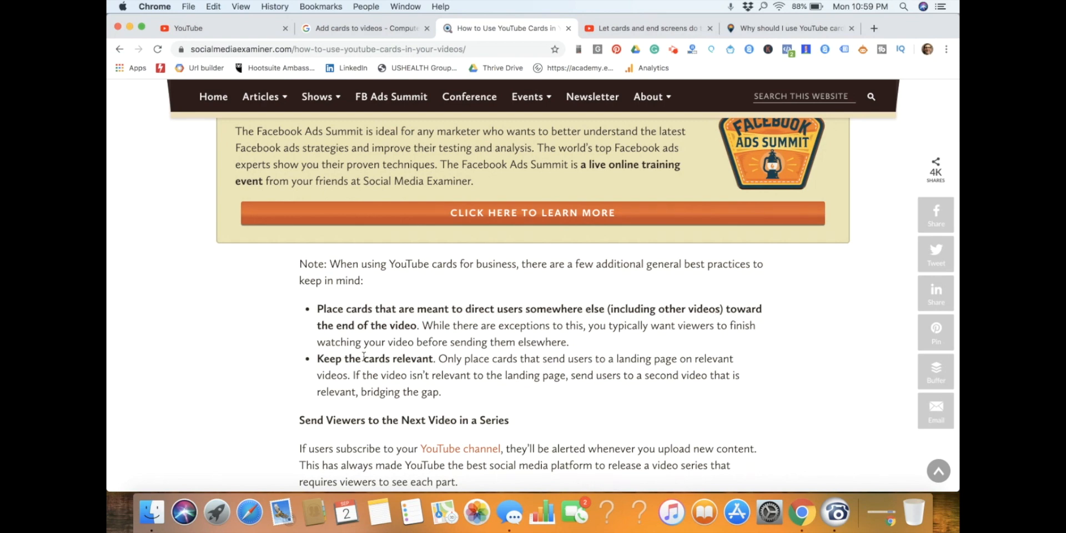
{"action": "left_click_drag", "start_coordinate": [365, 358], "coordinate": [583, 397]}
{"action": "left_click", "coordinate": [648, 360]}
Read the article's strategies on video series, influencer content, viewer polls and nonprofit support.
{"action": "scroll", "coordinate": [560, 334], "scroll_direction": "down", "scroll_amount": 3}
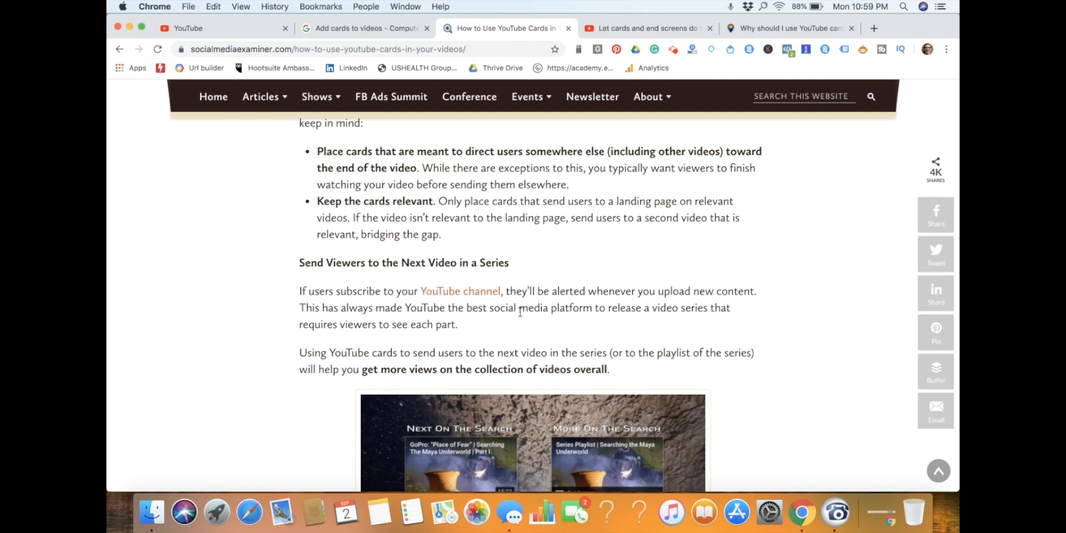
{"action": "scroll", "coordinate": [624, 348], "scroll_direction": "down", "scroll_amount": 10}
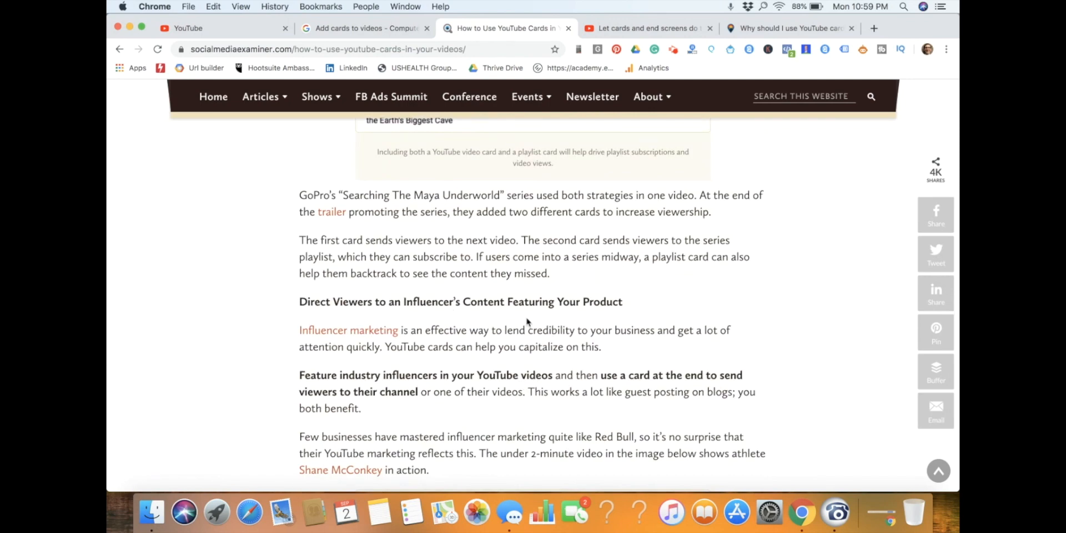
{"action": "scroll", "coordinate": [623, 323], "scroll_direction": "down", "scroll_amount": 10}
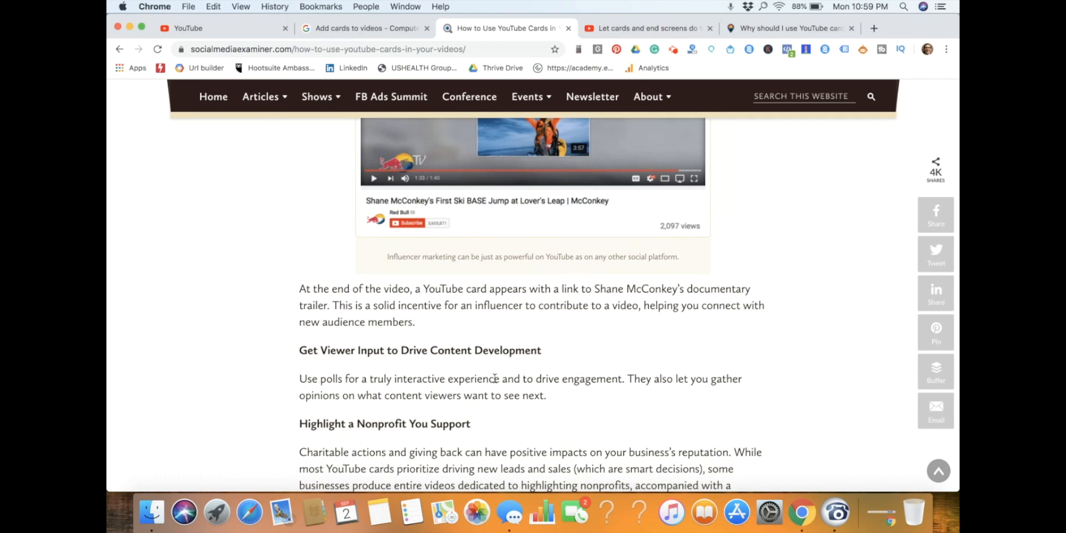
{"action": "scroll", "coordinate": [494, 378], "scroll_direction": "down", "scroll_amount": 3}
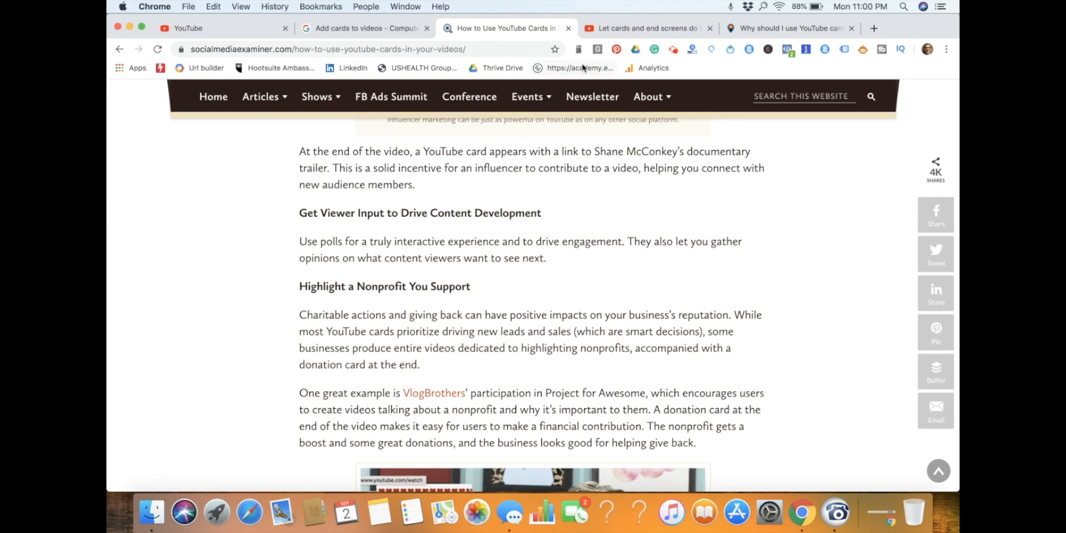
Close the Social Media Examiner article and read the "Introduction to cards" section of the YouTube Creator Academy lesson.
{"action": "left_click", "coordinate": [568, 28]}
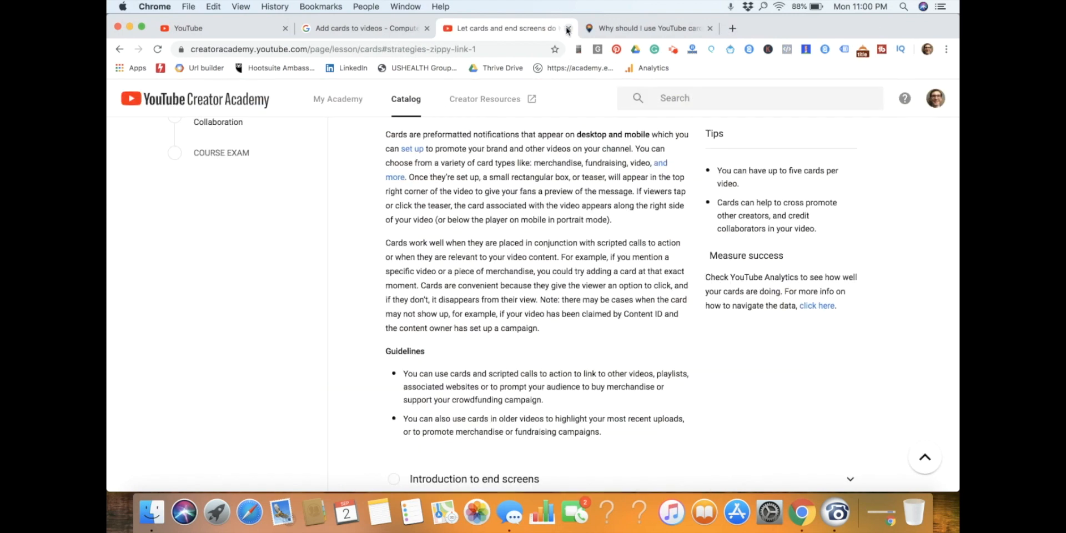
{"action": "scroll", "coordinate": [542, 187], "scroll_direction": "up", "scroll_amount": 3}
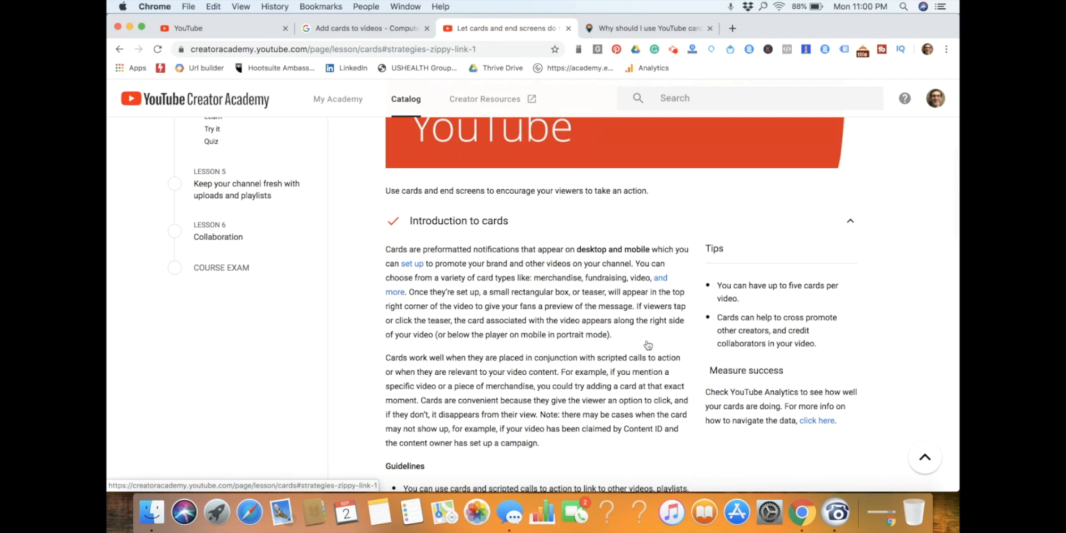
{"action": "scroll", "coordinate": [648, 345], "scroll_direction": "down", "scroll_amount": 1}
{"action": "scroll", "coordinate": [648, 345], "scroll_direction": "down", "scroll_amount": 3}
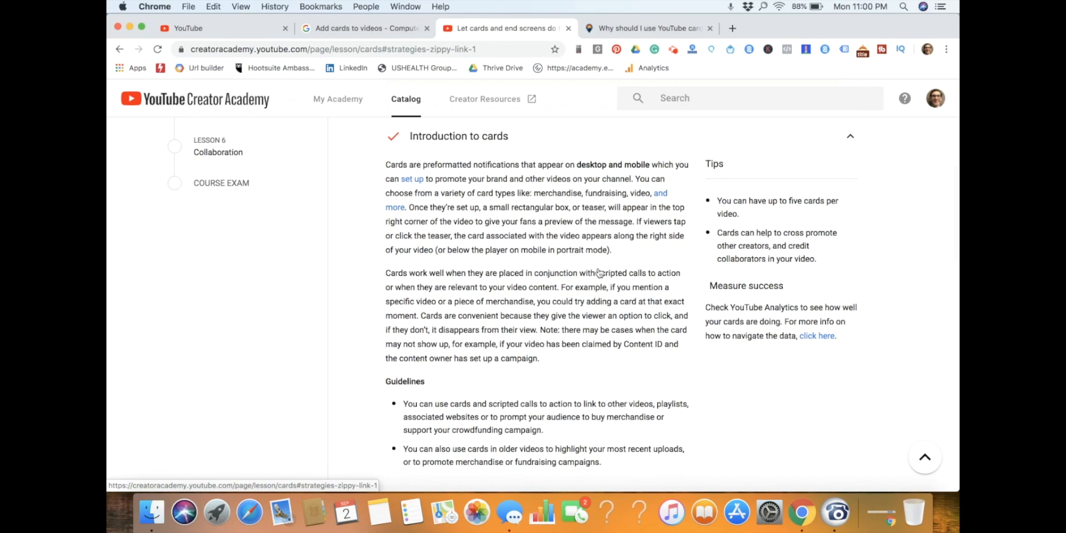
Highlight the definition and most-used types of YouTube cards in the Marketing & Growth Hacking article, and return to the video's cards editor.
{"action": "left_click", "coordinate": [637, 30]}
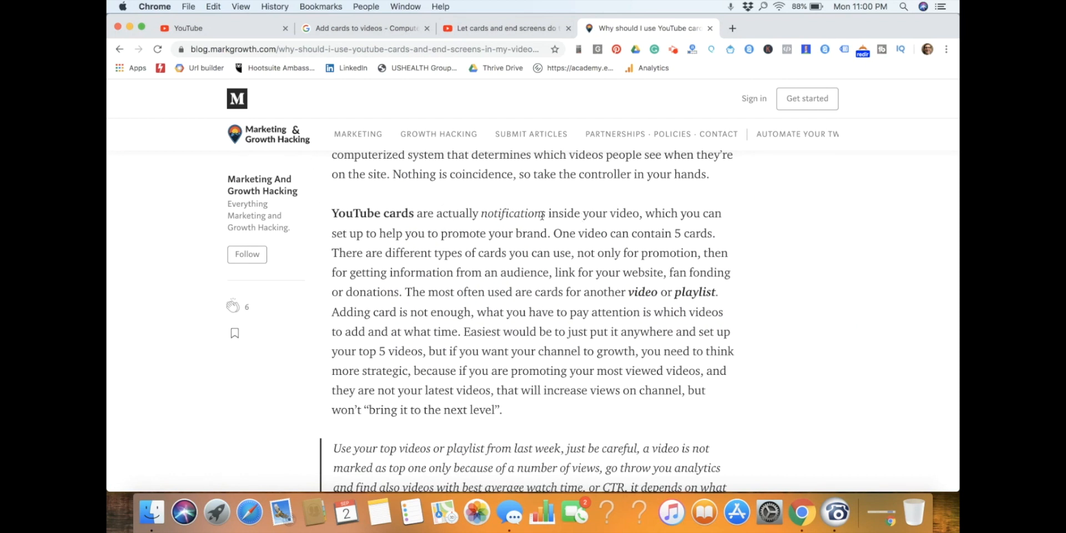
{"action": "left_click_drag", "start_coordinate": [490, 212], "coordinate": [742, 236]}
{"action": "left_click_drag", "start_coordinate": [521, 290], "coordinate": [728, 295]}
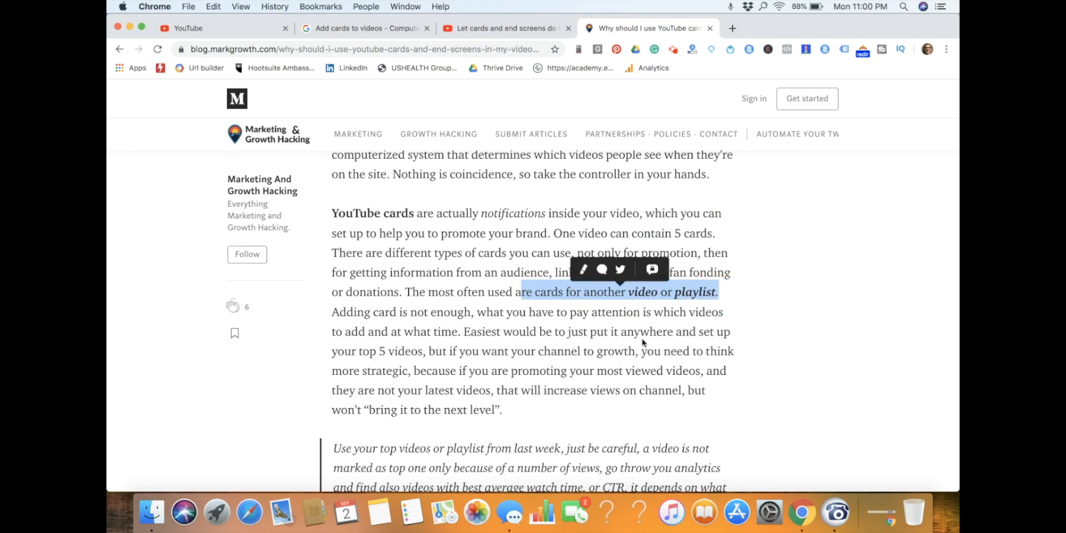
{"action": "left_click", "coordinate": [253, 27]}
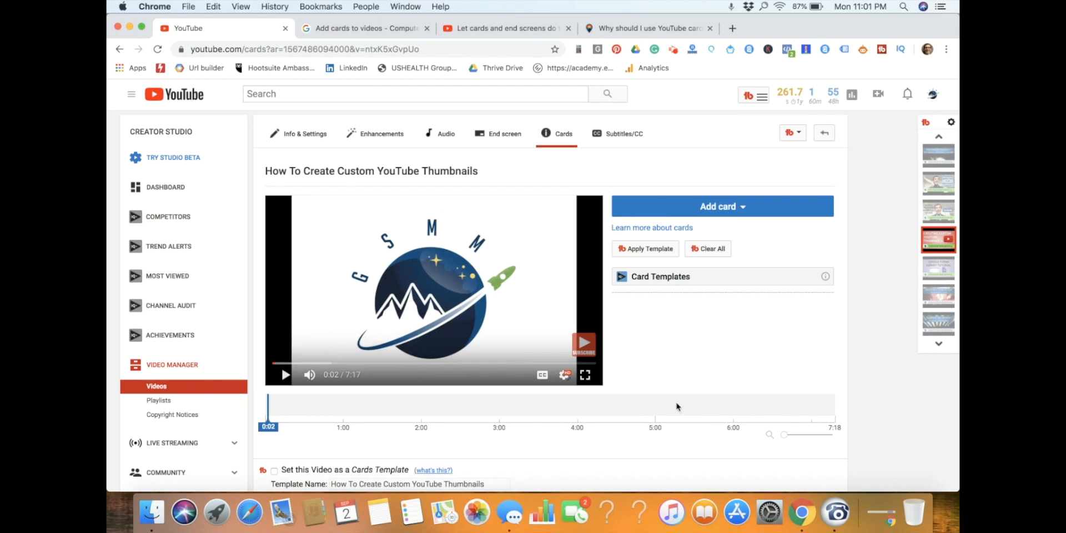
Start a new Video or Playlist card and browse the uploaded videos for content to link.
{"action": "scroll", "coordinate": [676, 407], "scroll_direction": "down", "scroll_amount": 1}
{"action": "left_click", "coordinate": [732, 170]}
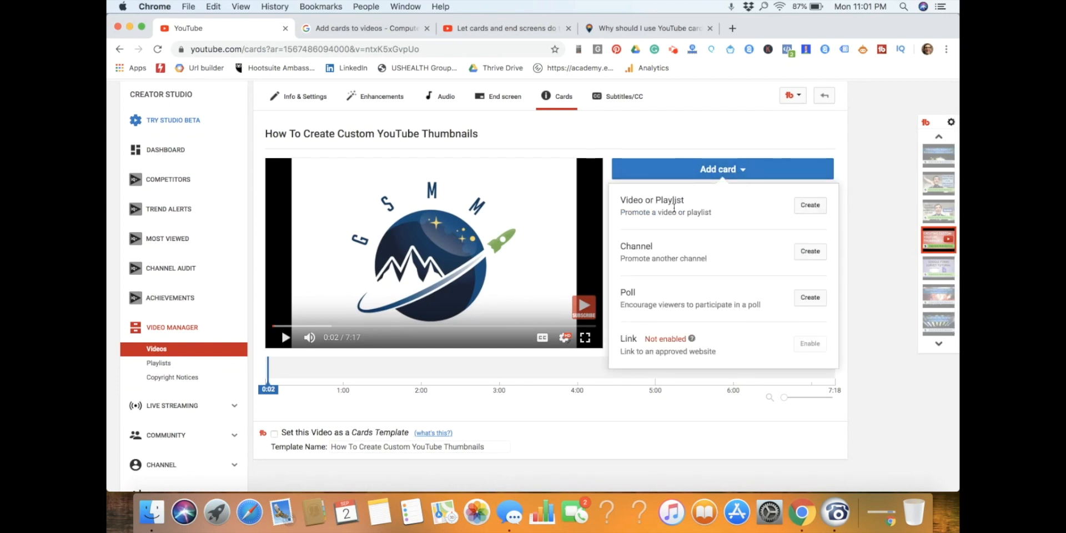
{"action": "left_click", "coordinate": [802, 208]}
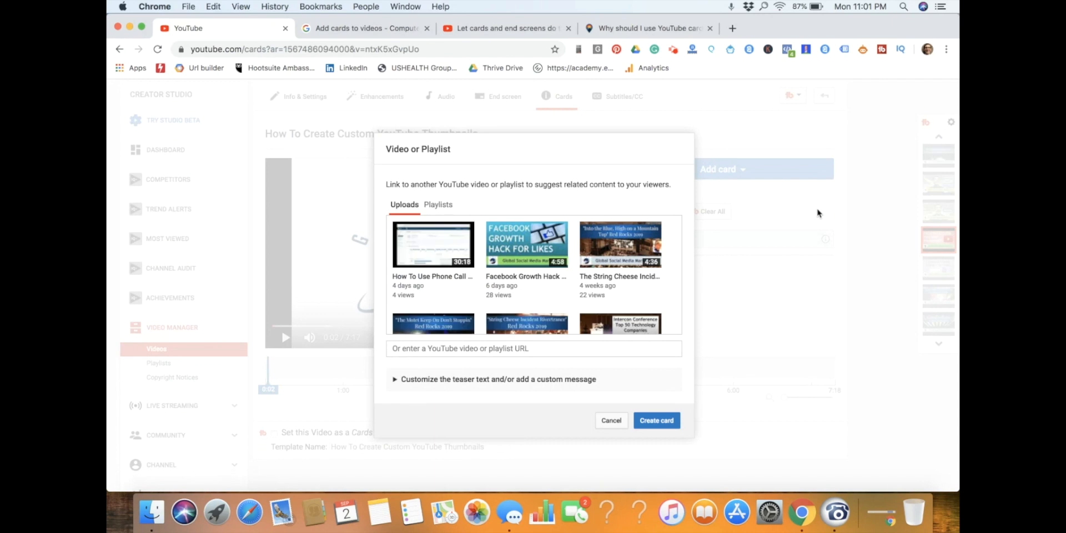
{"action": "scroll", "coordinate": [557, 282], "scroll_direction": "down", "scroll_amount": 1}
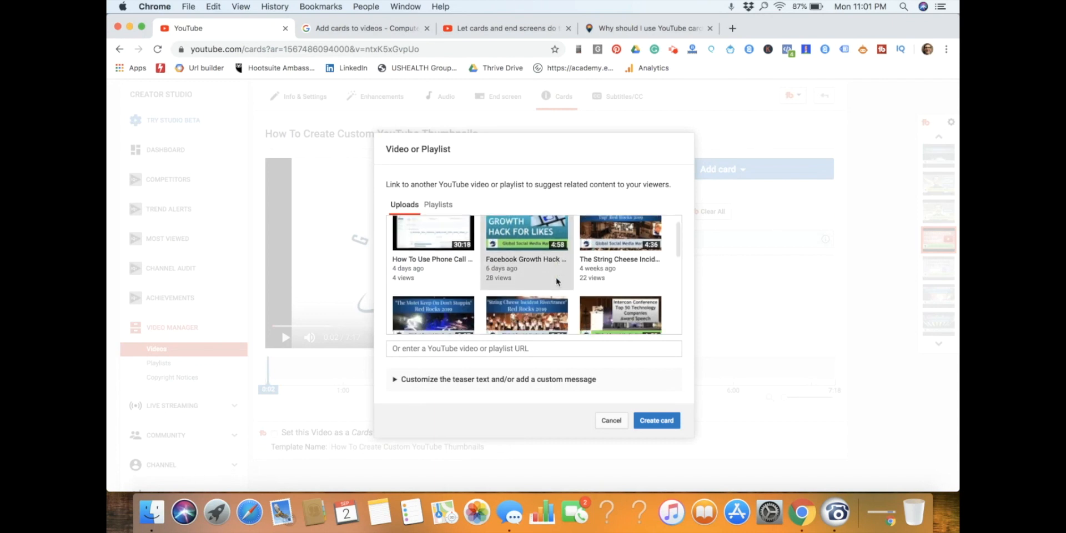
{"action": "scroll", "coordinate": [557, 281], "scroll_direction": "down", "scroll_amount": 2}
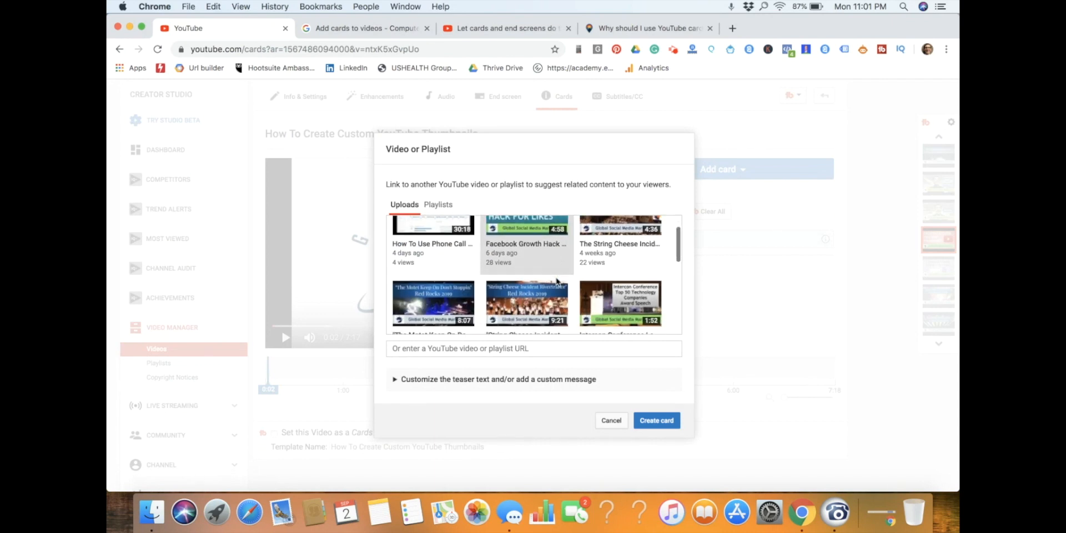
{"action": "scroll", "coordinate": [558, 281], "scroll_direction": "down", "scroll_amount": 1}
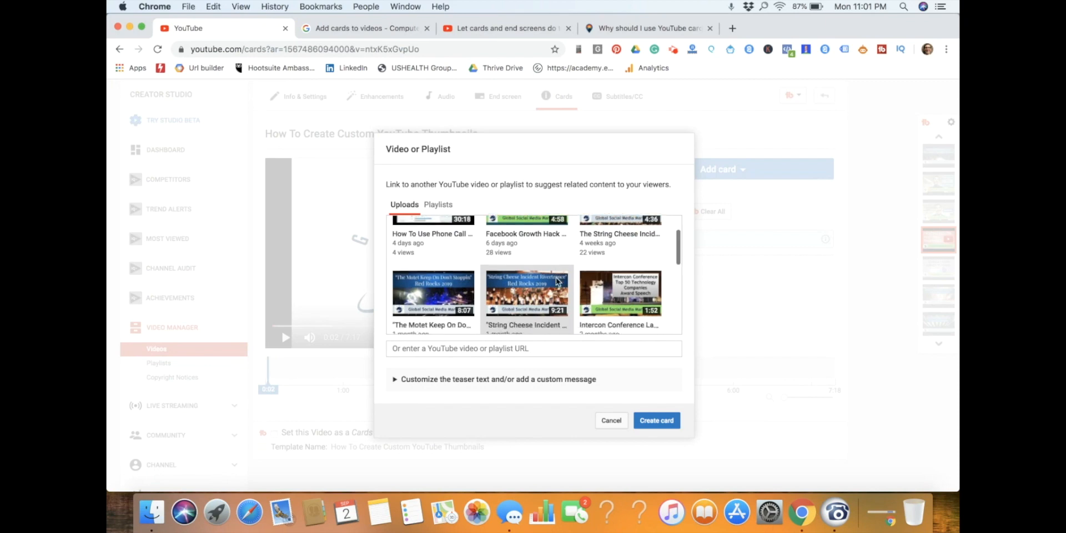
{"action": "scroll", "coordinate": [558, 281], "scroll_direction": "down", "scroll_amount": 2}
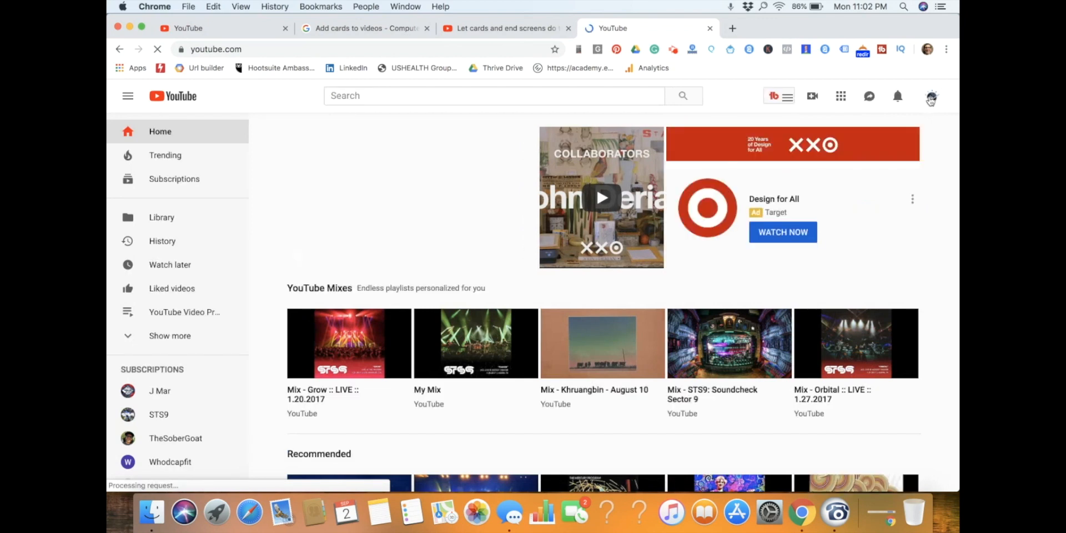
Open the channel's "YouTube Marketing Course" playlist, pause the video that starts playing, and copy the playlist's URL.
{"action": "left_click", "coordinate": [932, 98]}
{"action": "left_click", "coordinate": [785, 151]}
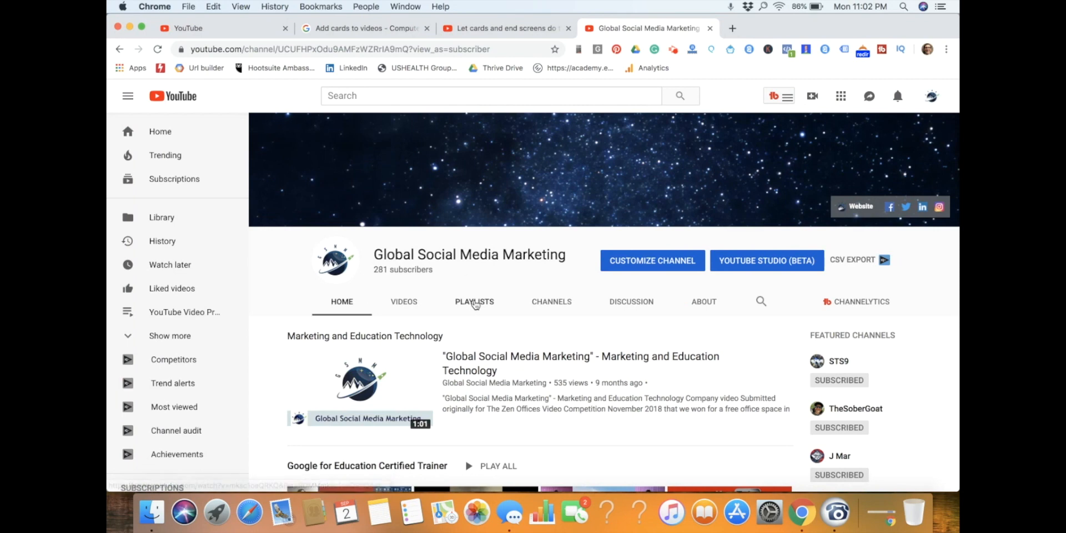
{"action": "left_click", "coordinate": [475, 301]}
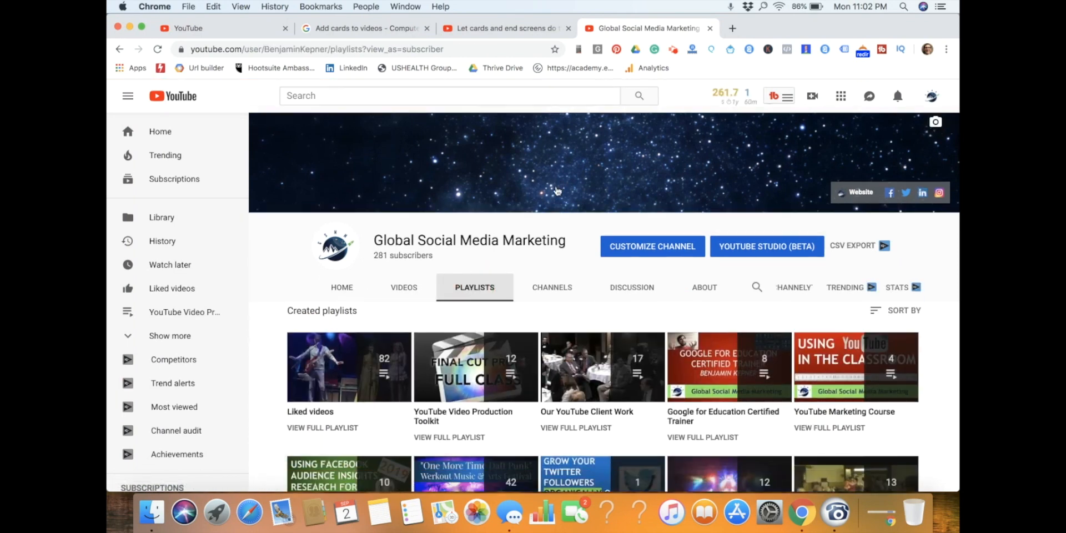
{"action": "scroll", "coordinate": [722, 250], "scroll_direction": "down", "scroll_amount": 3}
{"action": "left_click", "coordinate": [884, 254]}
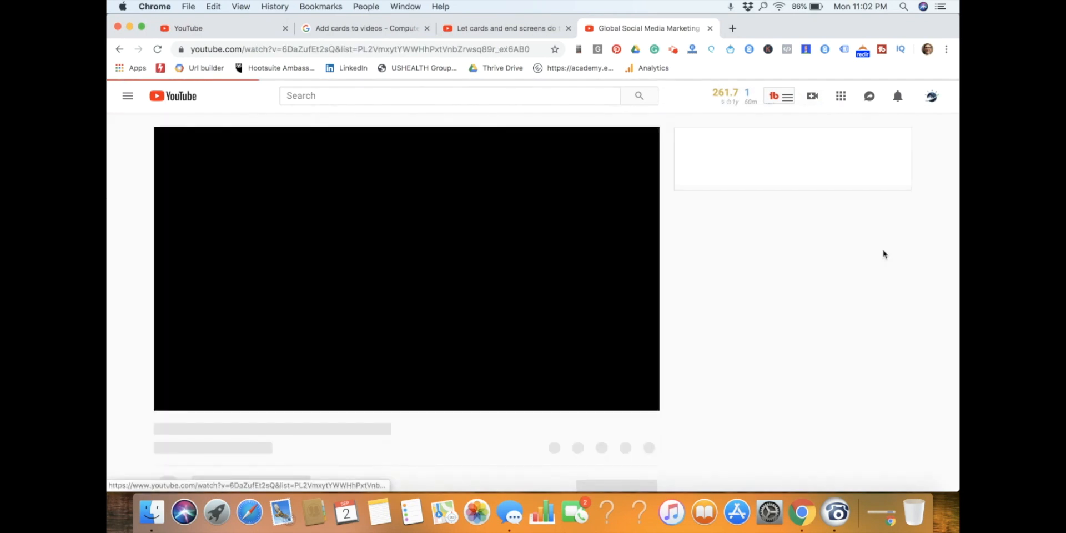
{"action": "left_click", "coordinate": [191, 401]}
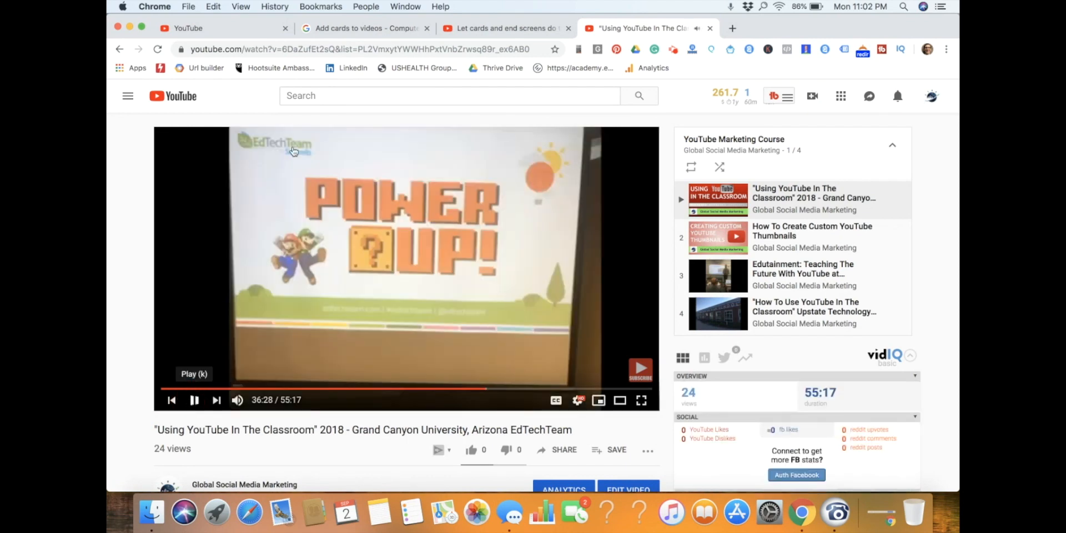
{"action": "left_click", "coordinate": [344, 50]}
{"action": "key", "text": "super+c"}
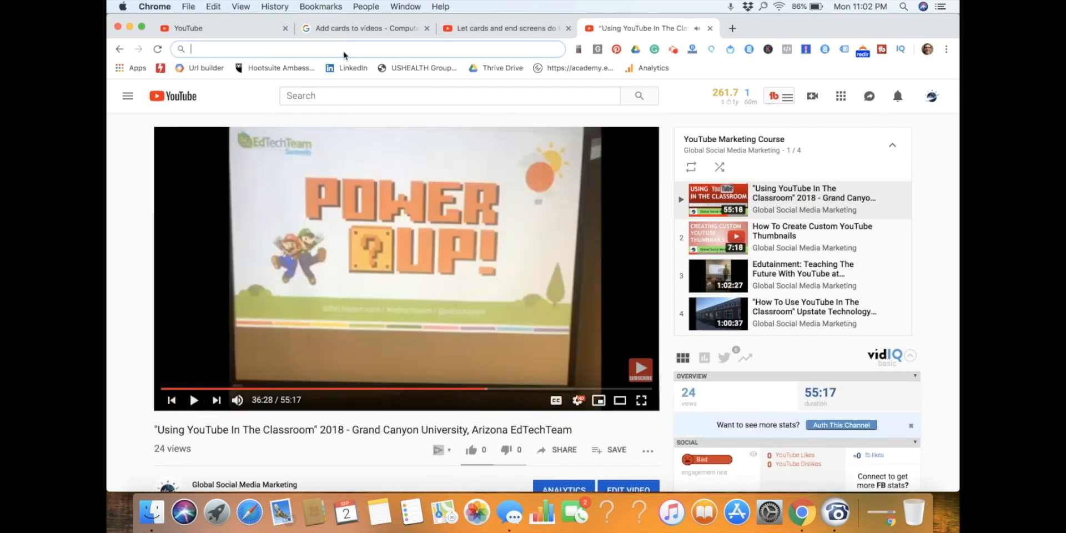
Return to the cards editor and create the playlist card from the copied "YouTube Marketing Course" URL, replacing the text in the URL field.
{"action": "left_click", "coordinate": [506, 28]}
{"action": "left_click", "coordinate": [336, 29]}
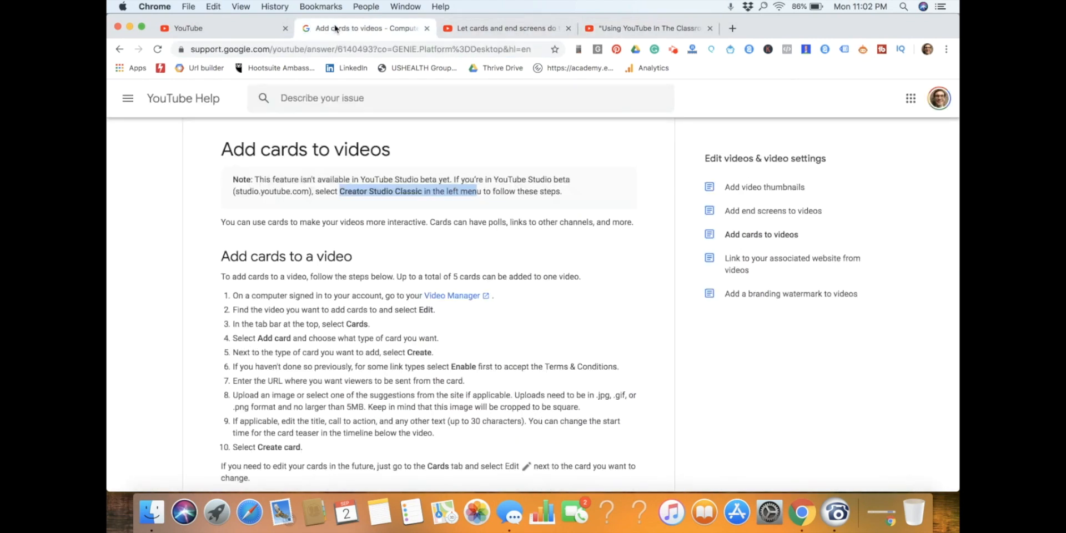
{"action": "left_click", "coordinate": [222, 33]}
{"action": "double_click", "coordinate": [409, 347]}
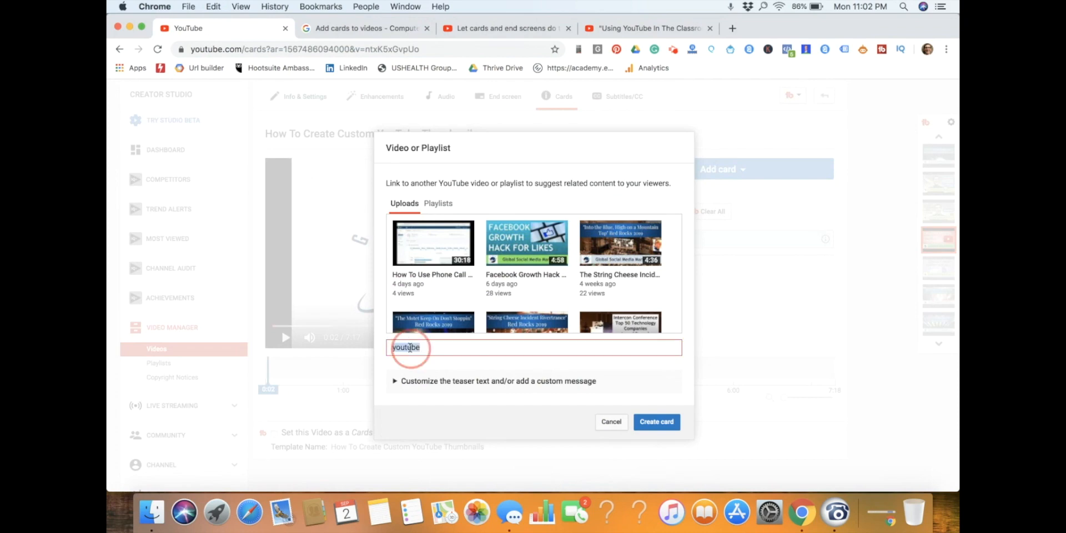
{"action": "key", "text": "super+v"}
{"action": "left_click", "coordinate": [657, 425]}
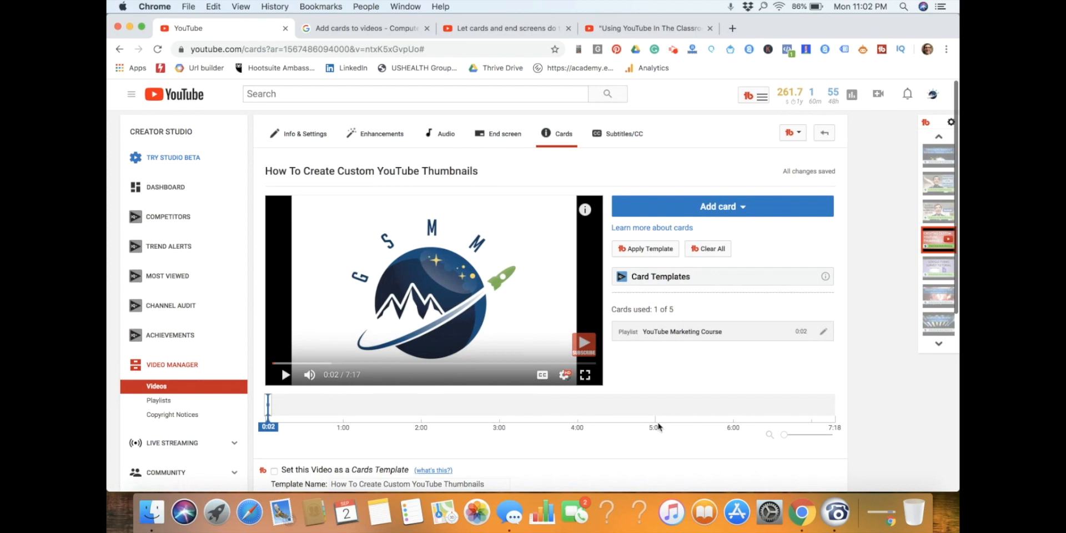
Move the "YouTube Marketing Course" playlist card to 0:59 on the video timeline.
{"action": "left_click_drag", "start_coordinate": [267, 400], "coordinate": [342, 400]}
{"action": "left_click", "coordinate": [342, 404]}
{"action": "left_click", "coordinate": [280, 405]}
Play the video from 0:50 to preview the playlist card's teaser, and expand the card in the player.
{"action": "scroll", "coordinate": [406, 301], "scroll_direction": "down", "scroll_amount": 6}
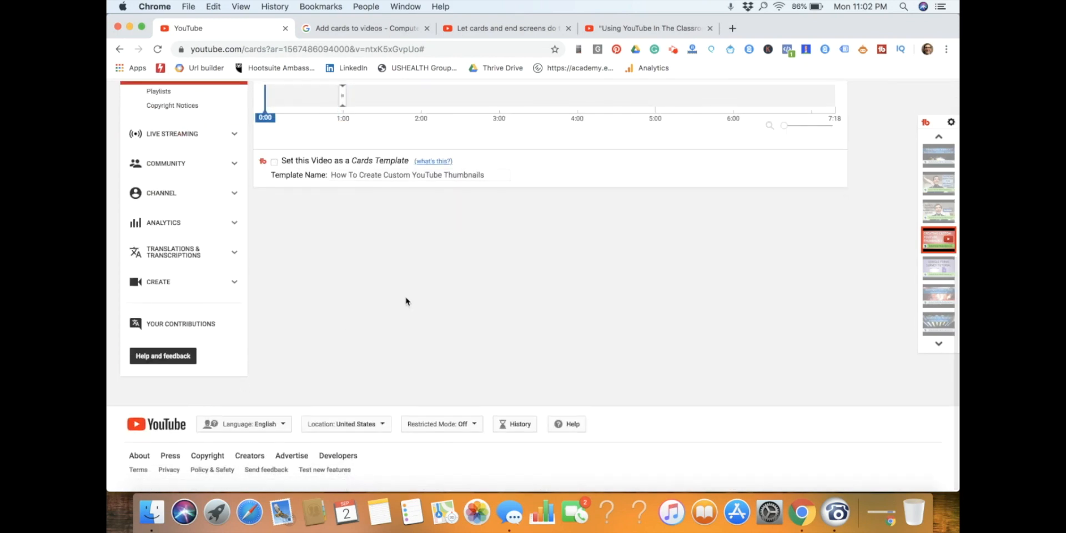
{"action": "scroll", "coordinate": [406, 301], "scroll_direction": "up", "scroll_amount": 4}
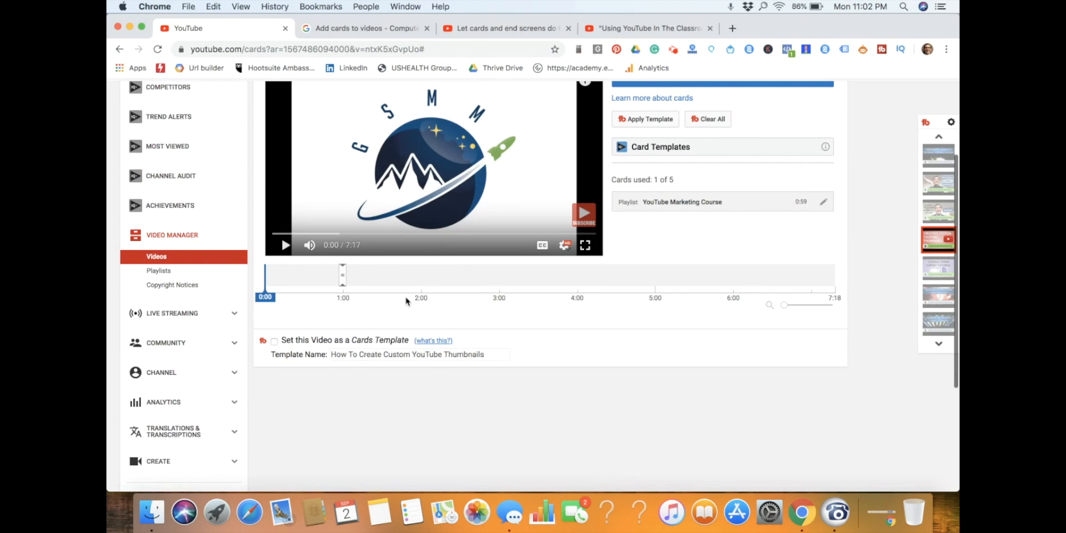
{"action": "left_click", "coordinate": [331, 268]}
{"action": "scroll", "coordinate": [332, 267], "scroll_direction": "down", "scroll_amount": 5}
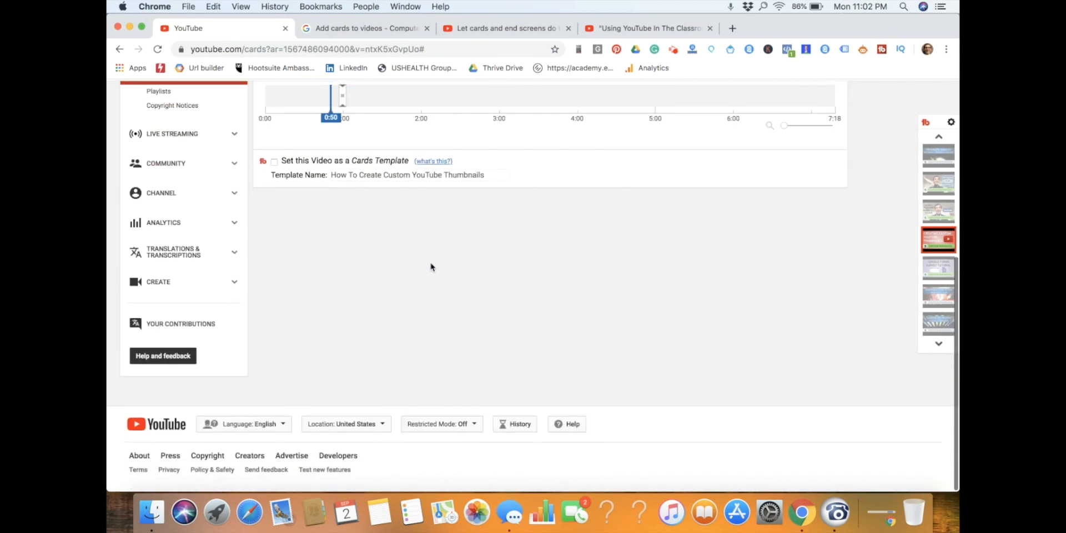
{"action": "scroll", "coordinate": [431, 267], "scroll_direction": "up", "scroll_amount": 4}
{"action": "scroll", "coordinate": [374, 216], "scroll_direction": "down", "scroll_amount": 5}
{"action": "scroll", "coordinate": [376, 217], "scroll_direction": "up", "scroll_amount": 6}
{"action": "left_click", "coordinate": [283, 247]}
{"action": "scroll", "coordinate": [497, 341], "scroll_direction": "up", "scroll_amount": 3}
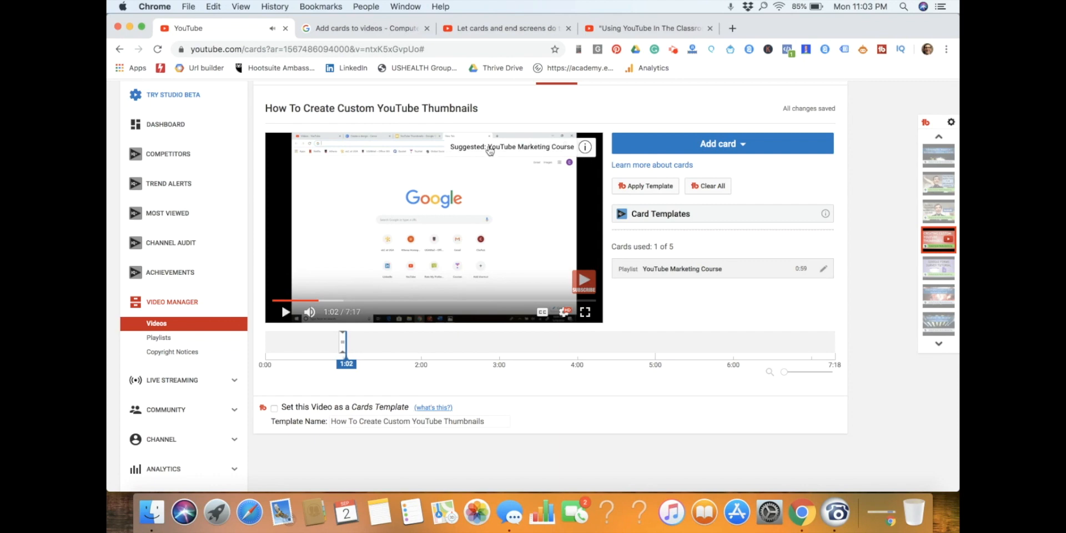
{"action": "left_click", "coordinate": [585, 147]}
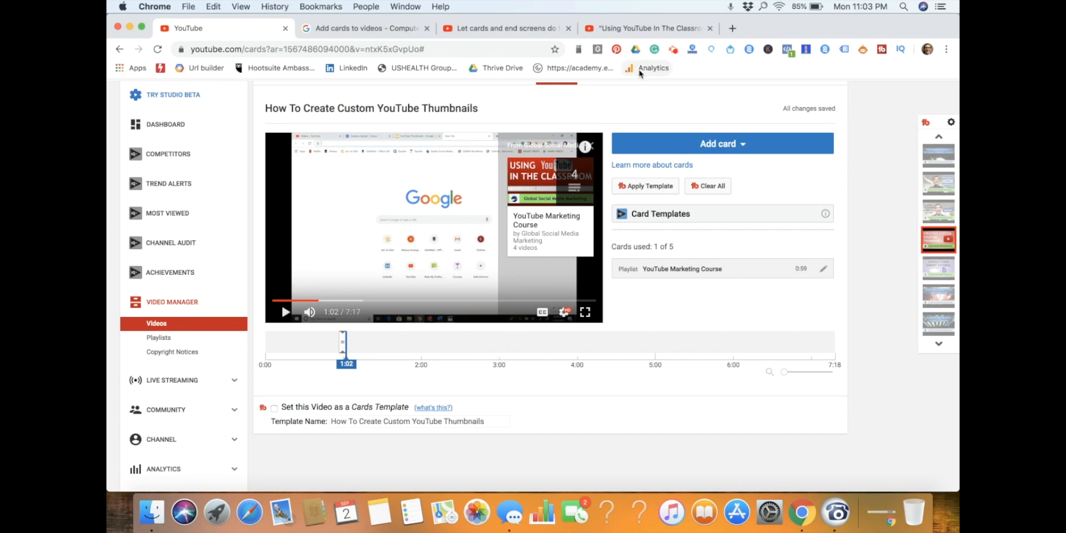
Open the "Edutainment: Teaching The Future With YouTube" video from the playlist, pause it and go to its details.
{"action": "left_click", "coordinate": [658, 29]}
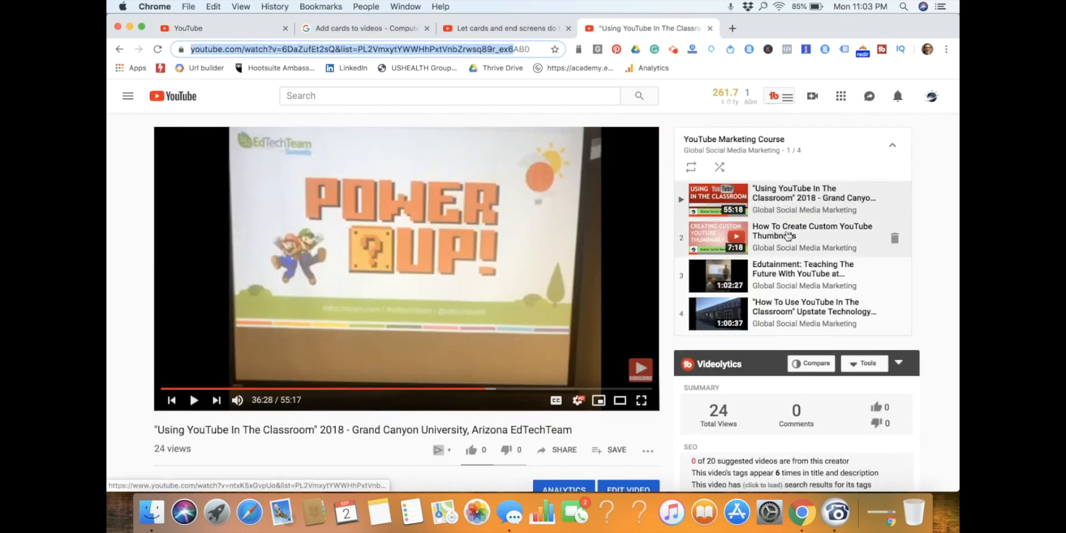
{"action": "left_click", "coordinate": [785, 259]}
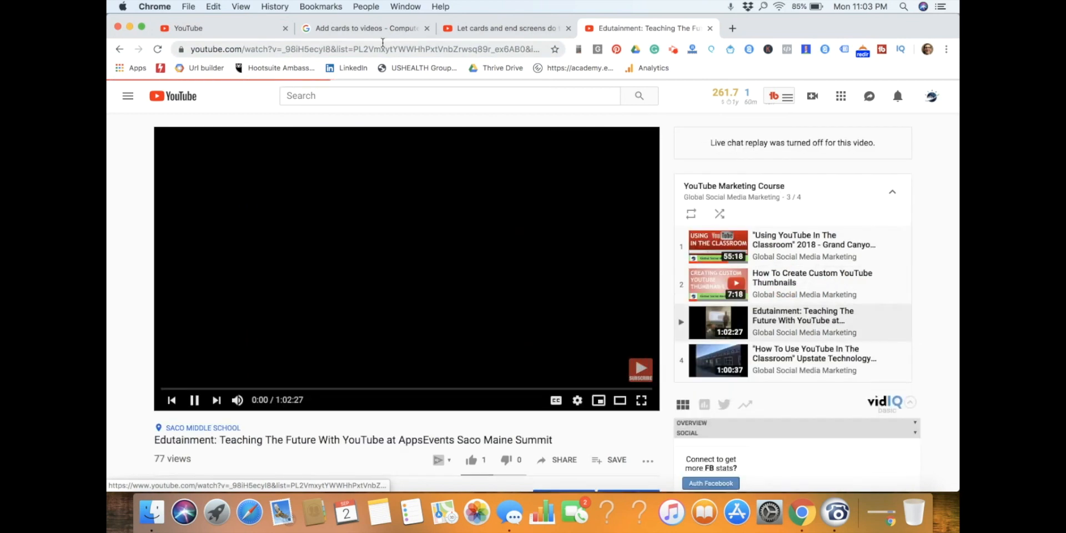
{"action": "left_click", "coordinate": [194, 400]}
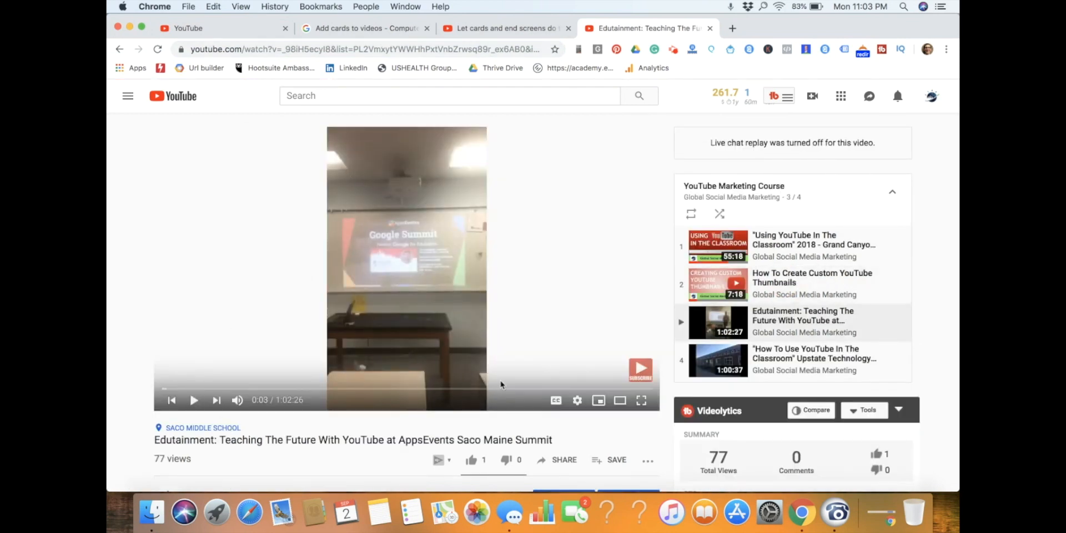
{"action": "scroll", "coordinate": [499, 384], "scroll_direction": "down", "scroll_amount": 4}
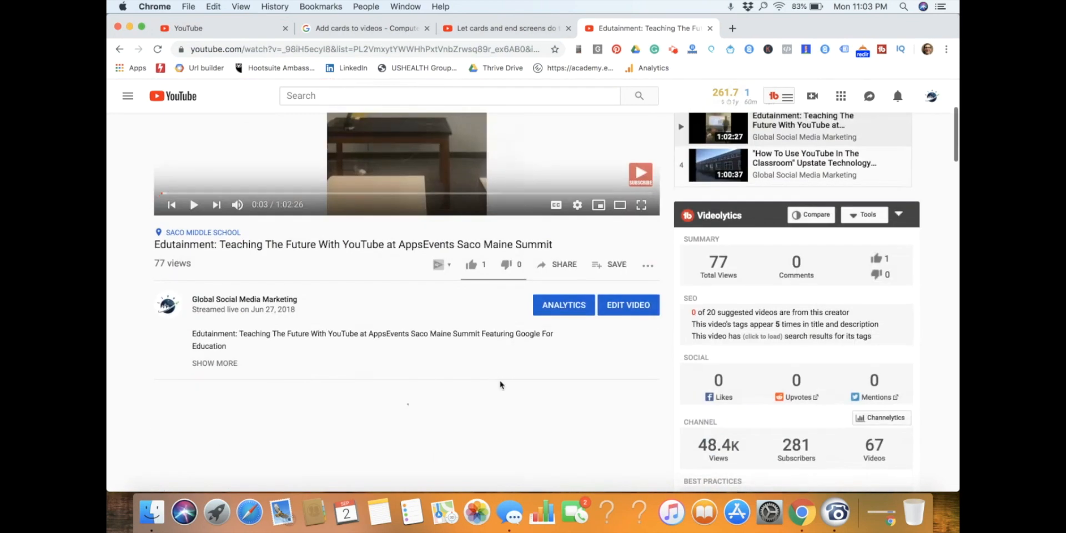
Open the Edutainment video's edit page, follow its video link outside the playlist, and cut the URL for reuse.
{"action": "left_click", "coordinate": [632, 306]}
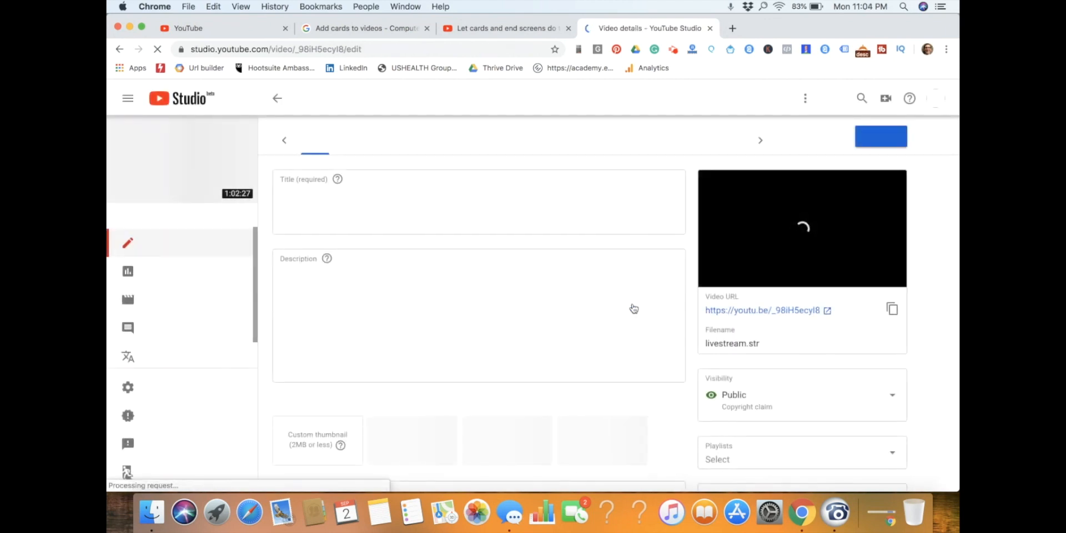
{"action": "left_click", "coordinate": [777, 310]}
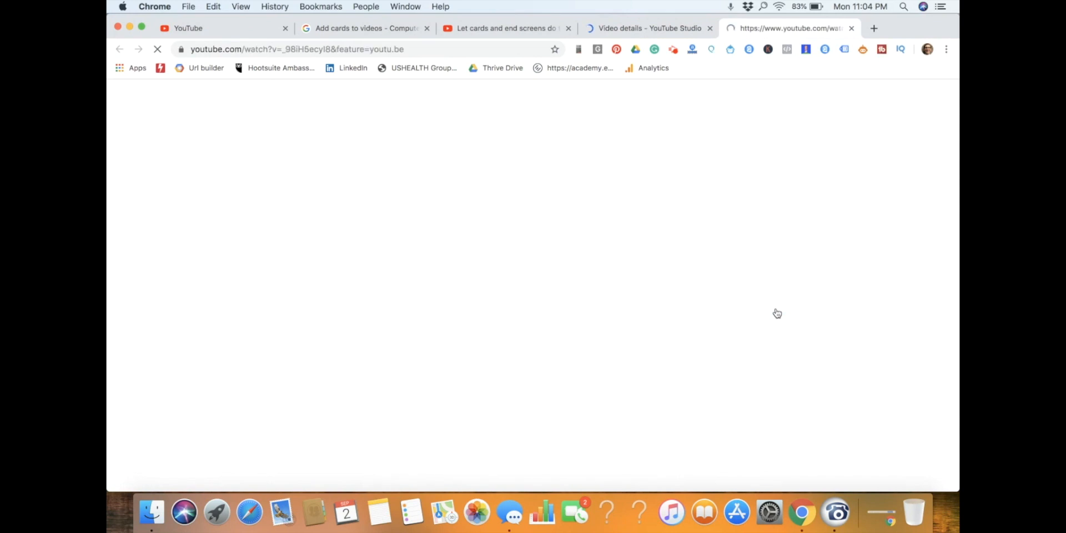
{"action": "left_click", "coordinate": [346, 50]}
{"action": "key", "text": "super+x"}
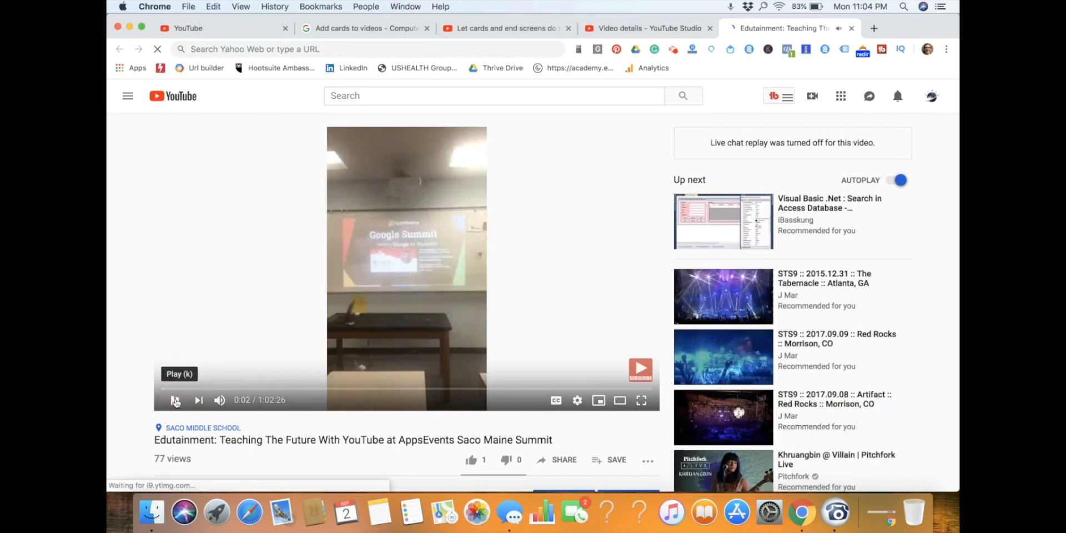
Return to the cards editor, create a video card from the Edutainment video's URL, and move it to 1:58 on the timeline.
{"action": "left_click", "coordinate": [499, 29]}
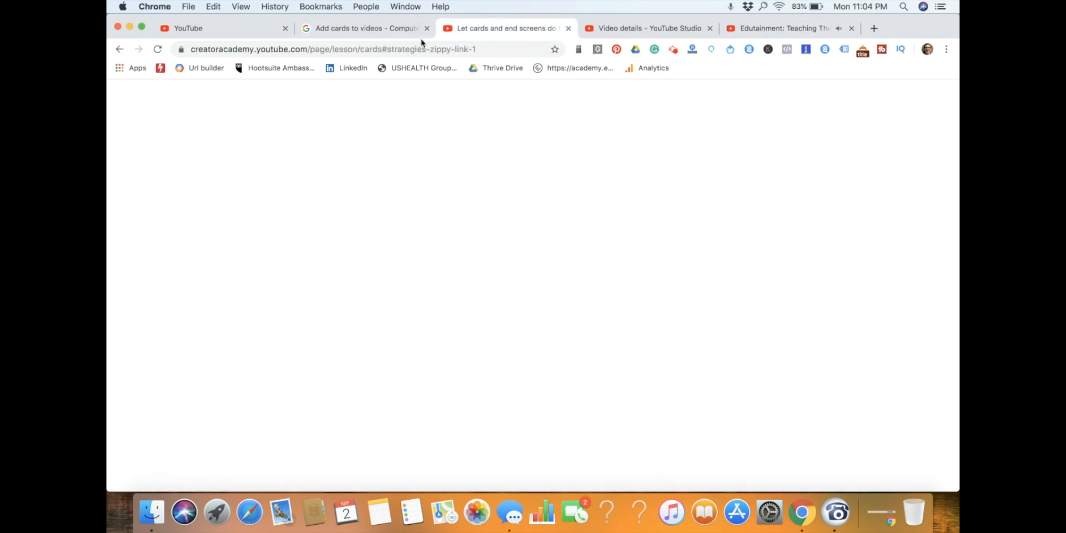
{"action": "left_click", "coordinate": [367, 29]}
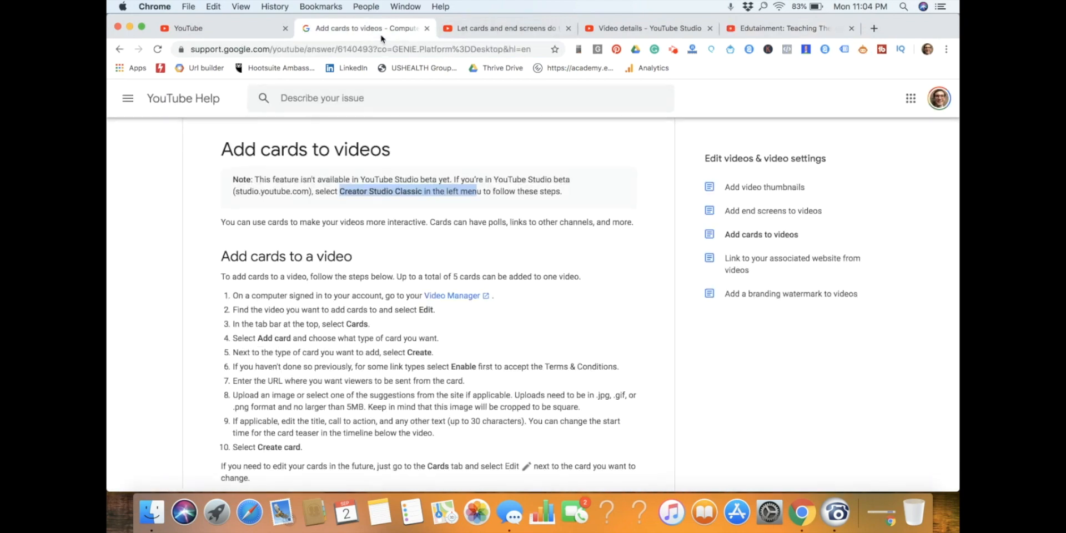
{"action": "left_click", "coordinate": [235, 24]}
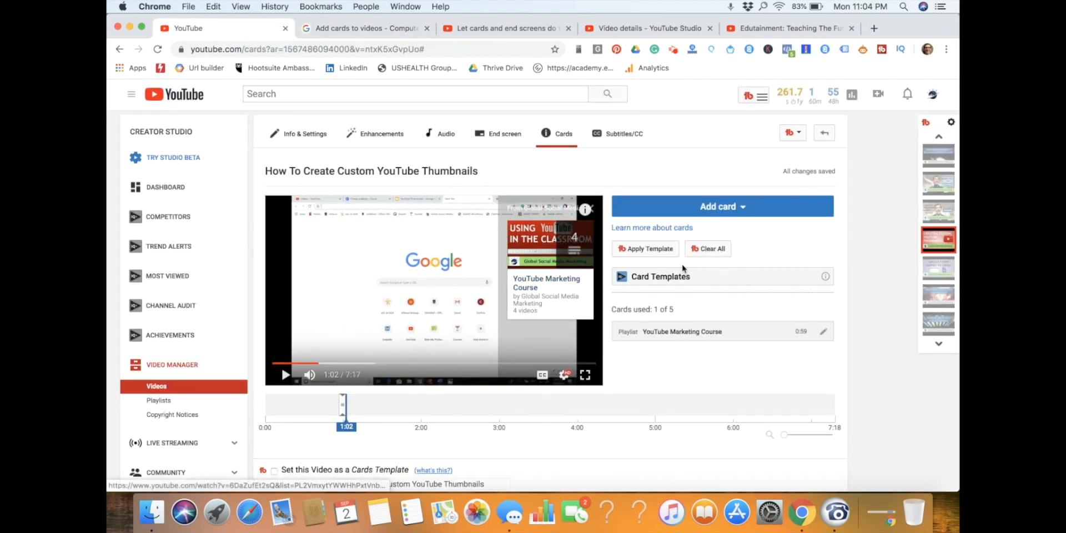
{"action": "left_click", "coordinate": [708, 208]}
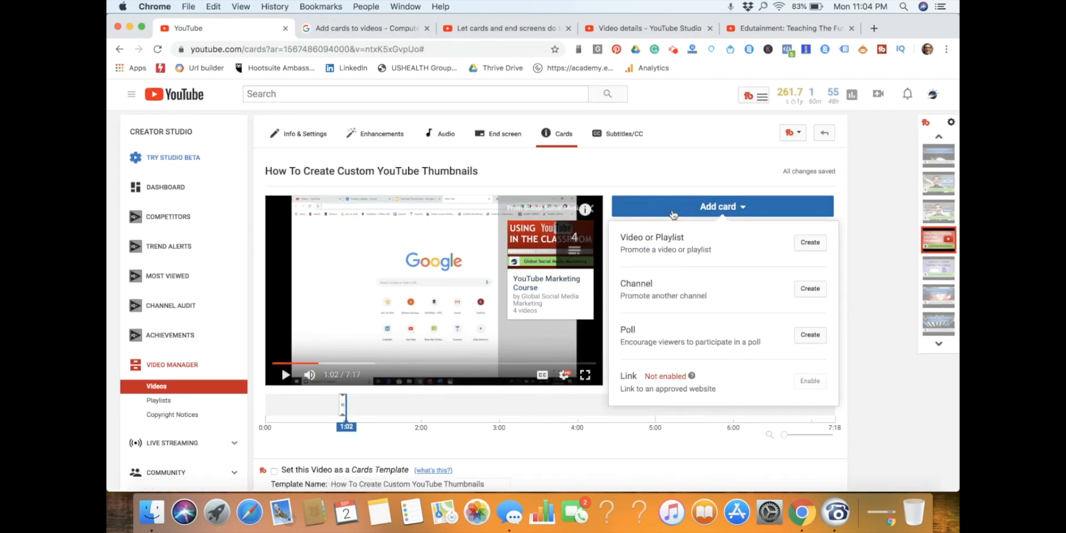
{"action": "left_click", "coordinate": [810, 242]}
{"action": "left_click", "coordinate": [487, 349]}
{"action": "key", "text": "super+v"}
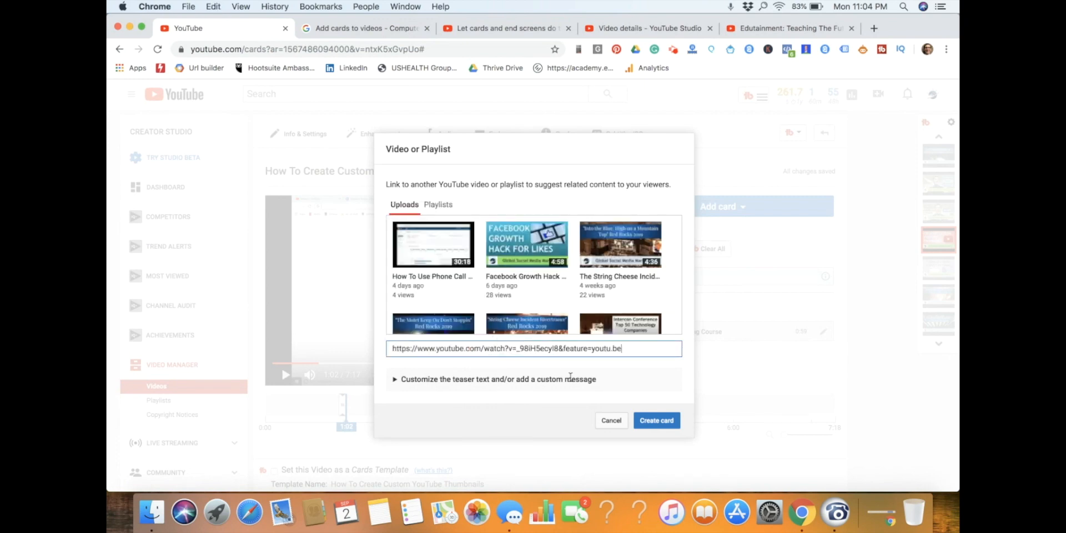
{"action": "key", "text": "Return"}
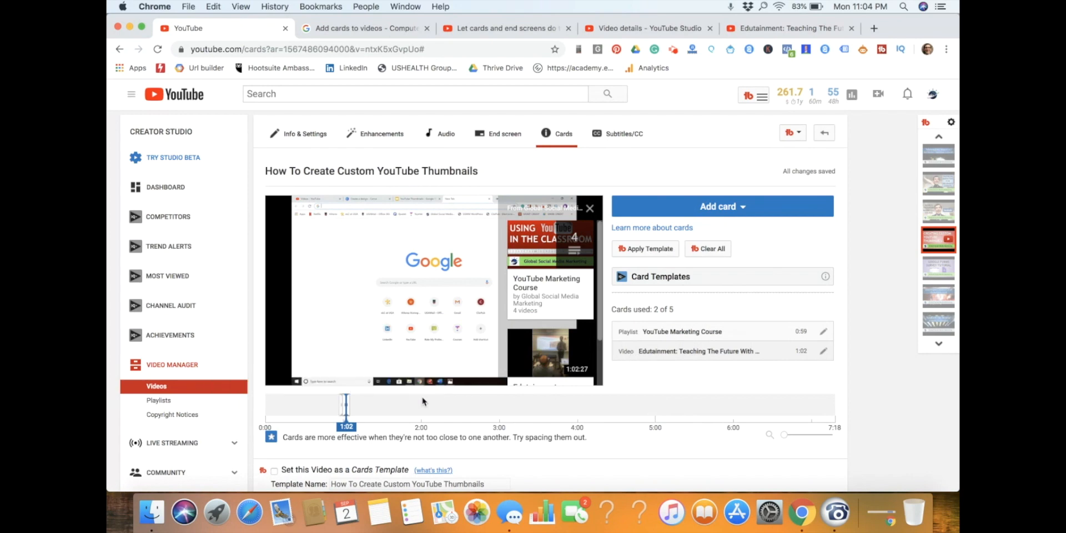
{"action": "left_click_drag", "start_coordinate": [346, 404], "coordinate": [420, 406]}
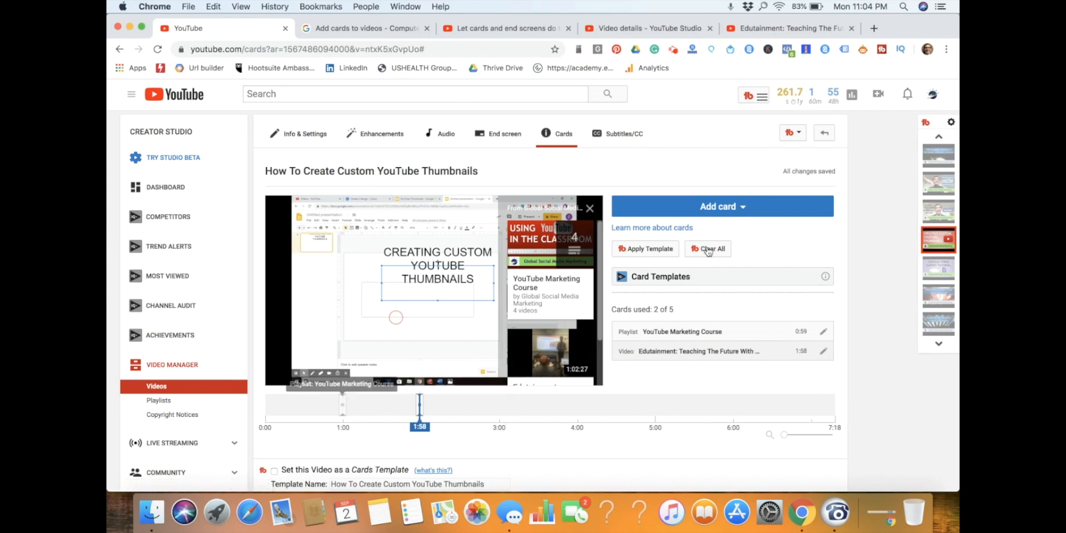
Create a video card from the "How To Use Phone Call Tracking" upload and move it to 2:59 on the timeline.
{"action": "left_click", "coordinate": [711, 206]}
{"action": "left_click", "coordinate": [801, 244]}
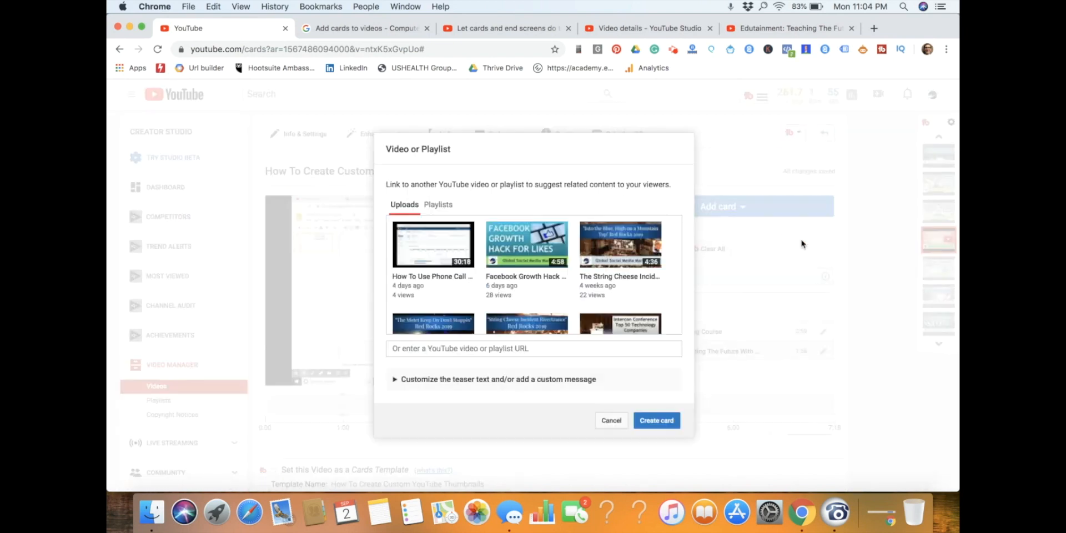
{"action": "left_click", "coordinate": [442, 247]}
{"action": "left_click", "coordinate": [655, 422]}
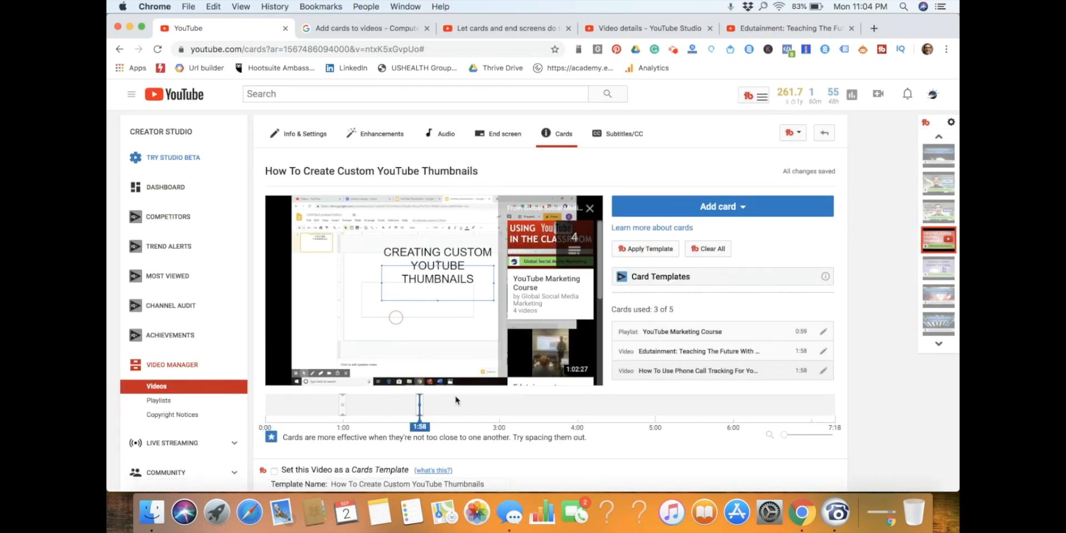
{"action": "left_click_drag", "start_coordinate": [420, 407], "coordinate": [499, 407]}
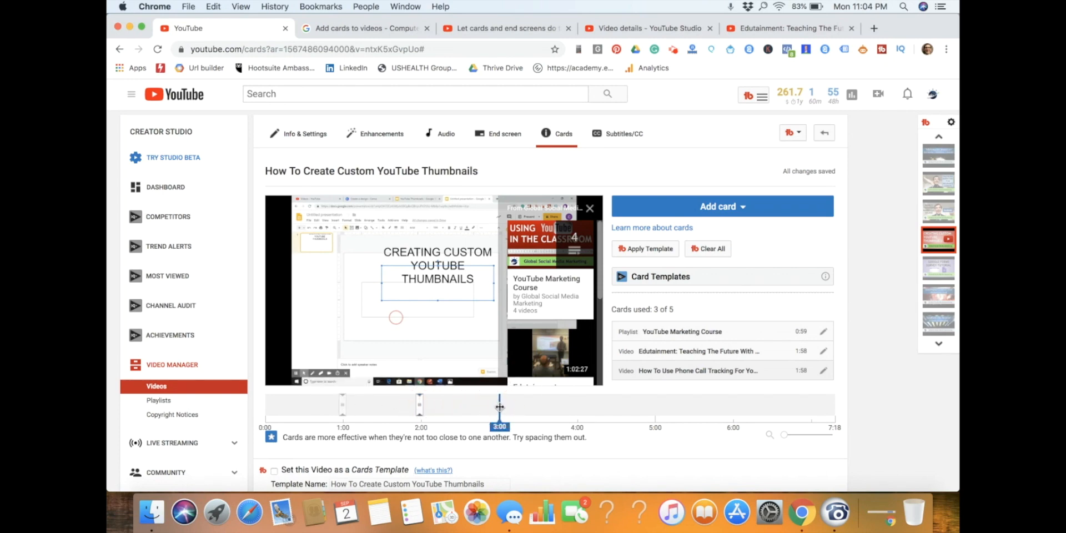
{"action": "left_click_drag", "start_coordinate": [419, 407], "coordinate": [499, 409]}
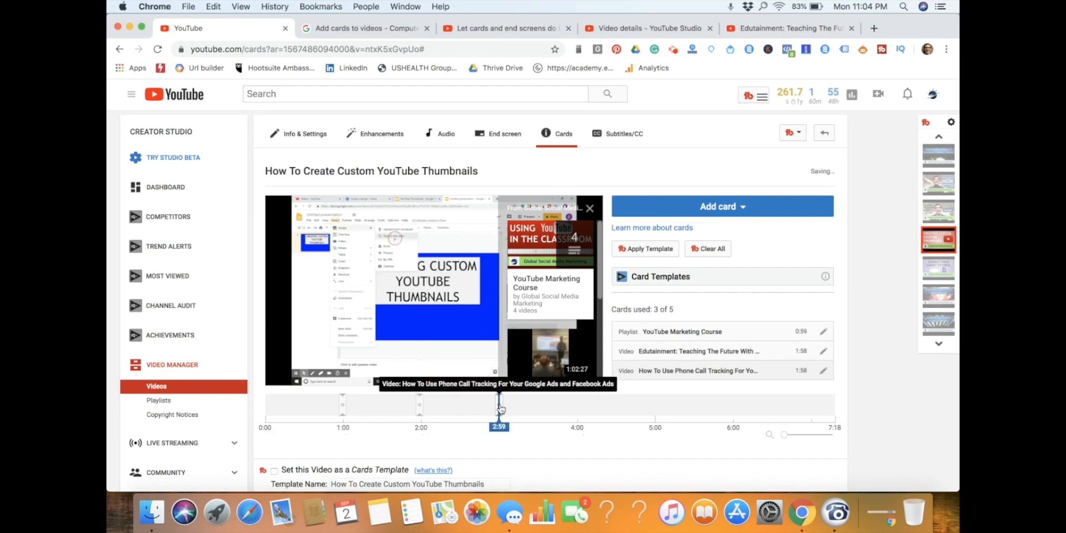
Set the timeline position to 4:00 and create a video card there from the "Facebook Growth Hack" upload.
{"action": "left_click", "coordinate": [691, 209]}
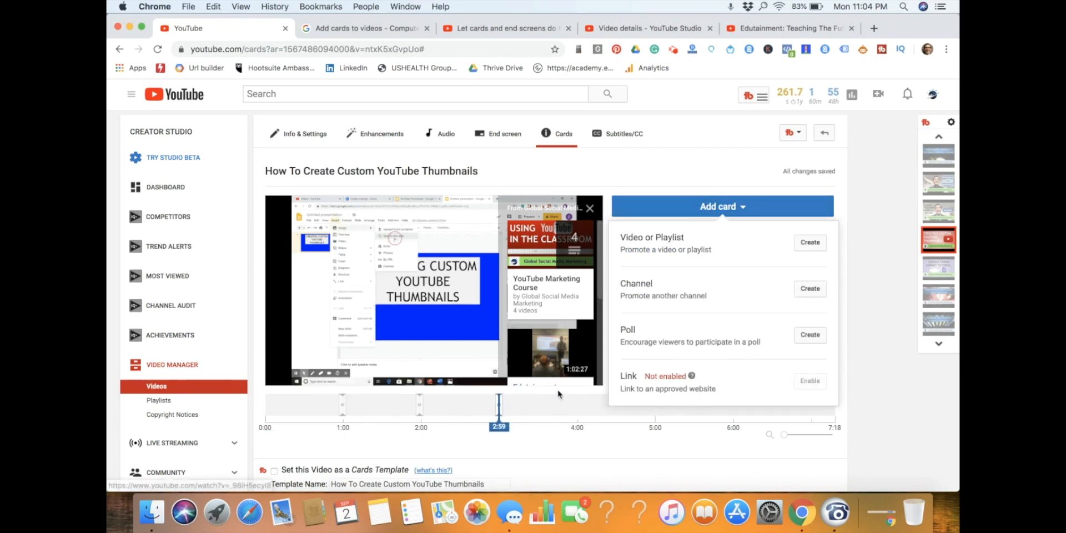
{"action": "left_click", "coordinate": [537, 438]}
{"action": "left_click_drag", "start_coordinate": [499, 397], "coordinate": [578, 402]}
{"action": "left_click", "coordinate": [738, 208]}
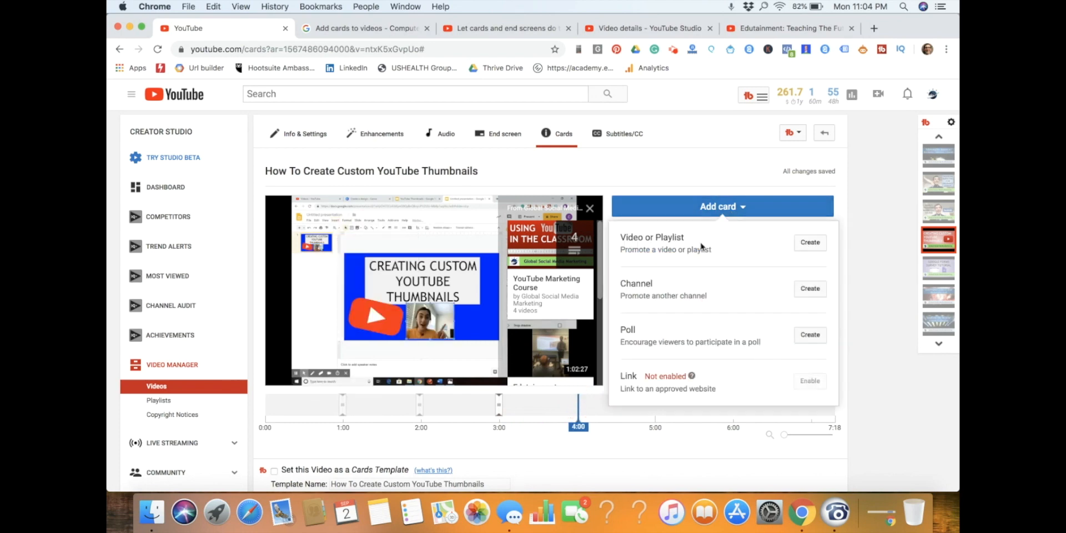
{"action": "left_click", "coordinate": [812, 242]}
{"action": "left_click", "coordinate": [527, 245]}
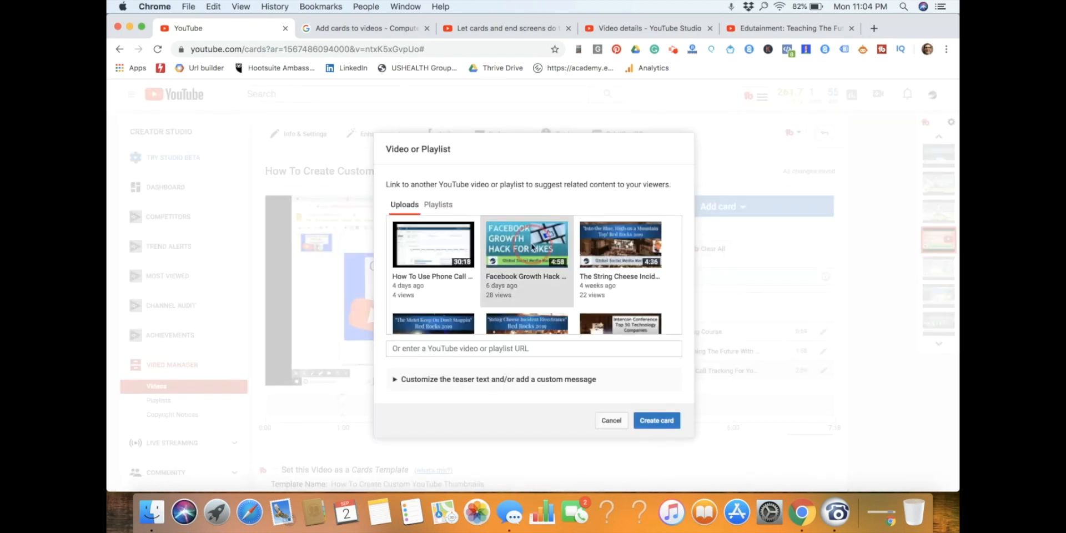
{"action": "left_click", "coordinate": [659, 420]}
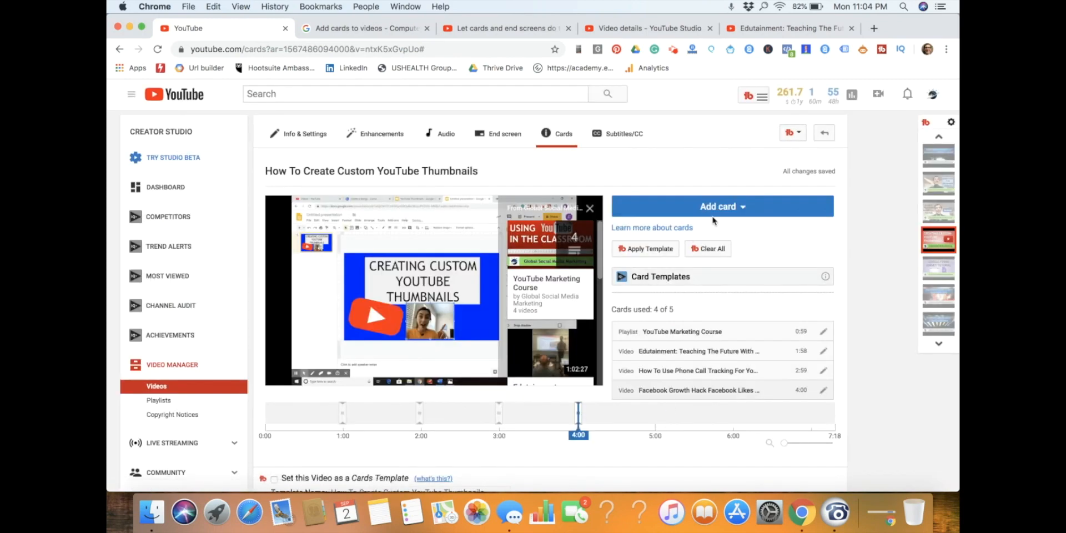
Start another video card and look through the uploads for a video to link.
{"action": "left_click", "coordinate": [714, 215]}
{"action": "left_click", "coordinate": [807, 246]}
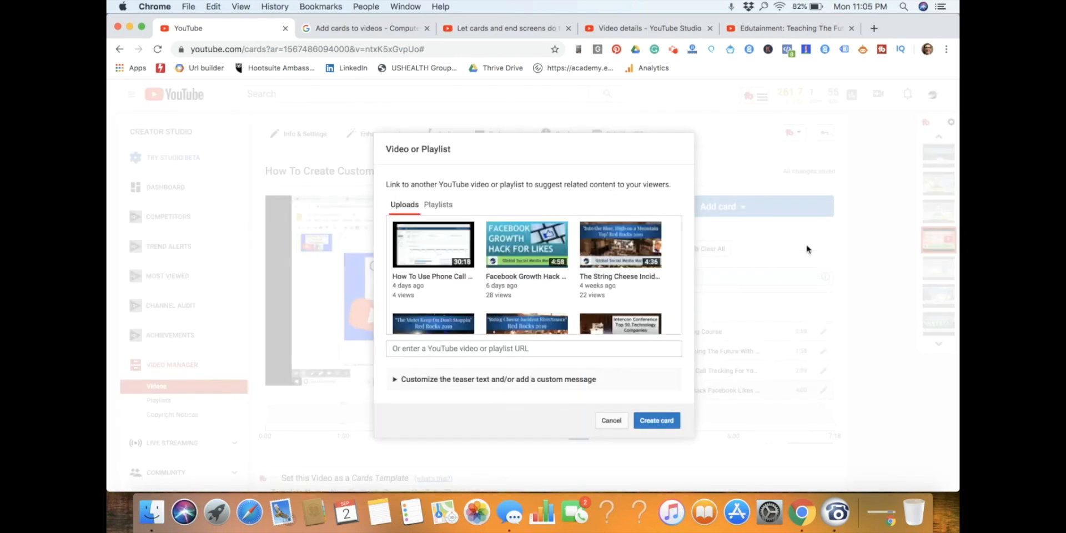
{"action": "left_click", "coordinate": [631, 254]}
{"action": "scroll", "coordinate": [603, 299], "scroll_direction": "down", "scroll_amount": 10}
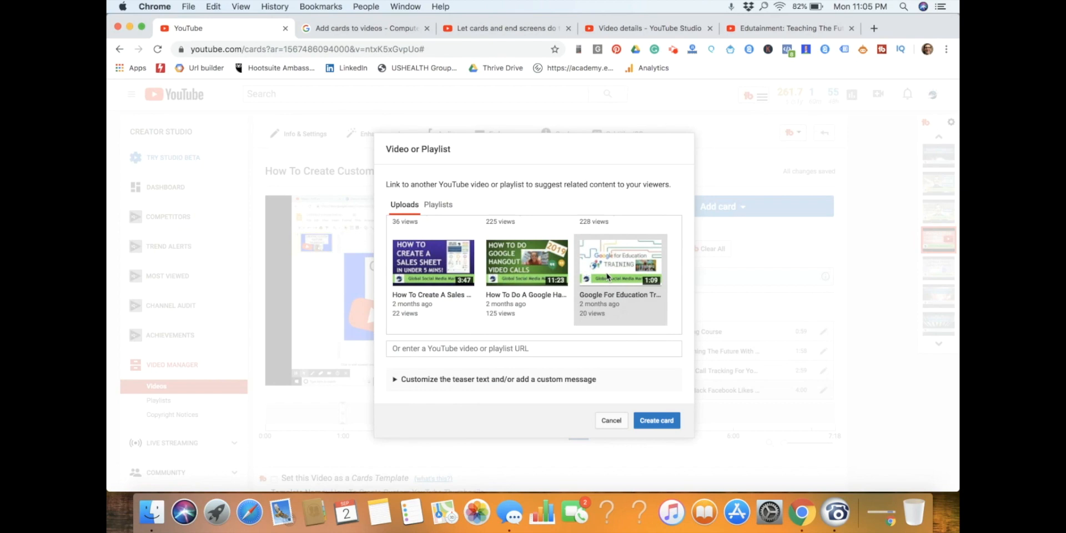
Cut the URL of the "Global Social Media Marketing" - Marketing and Education Technology video for reuse, and check the other open pages.
{"action": "left_click", "coordinate": [354, 50]}
{"action": "key", "text": "super+c"}
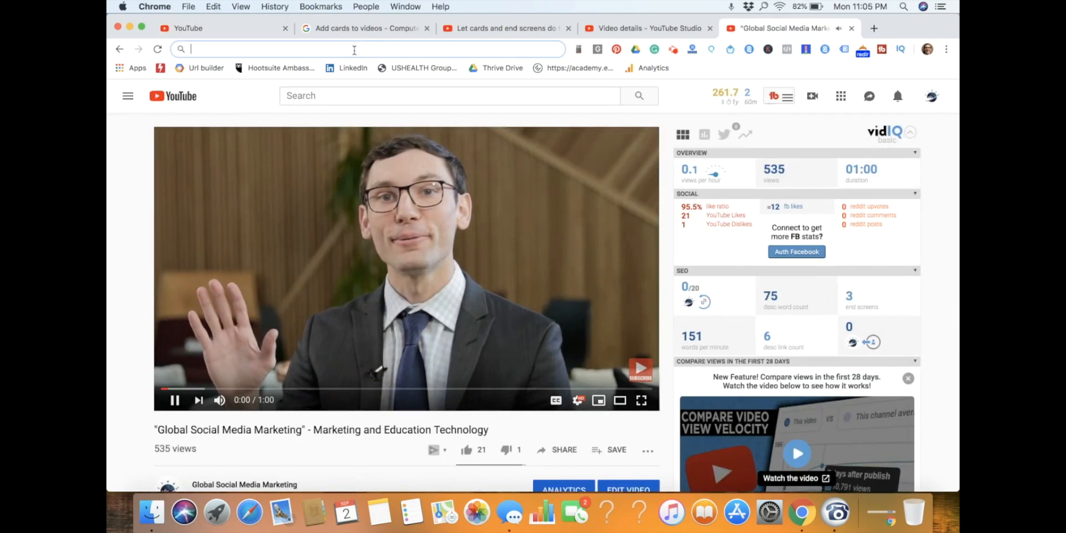
{"action": "key", "text": "BackSpace"}
{"action": "left_click", "coordinate": [662, 29]}
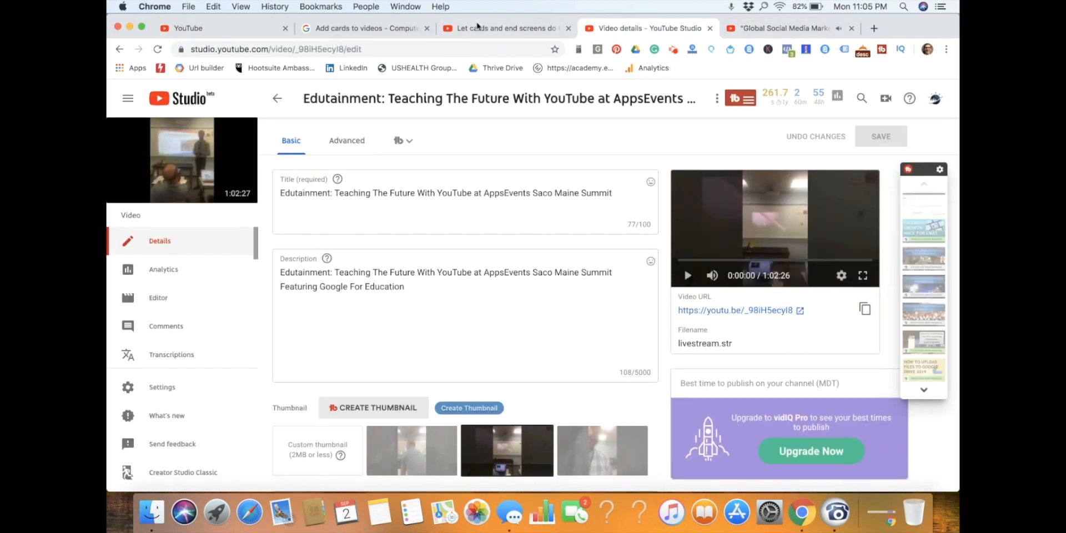
{"action": "left_click", "coordinate": [478, 28]}
{"action": "left_click", "coordinate": [354, 29]}
{"action": "left_click", "coordinate": [220, 30]}
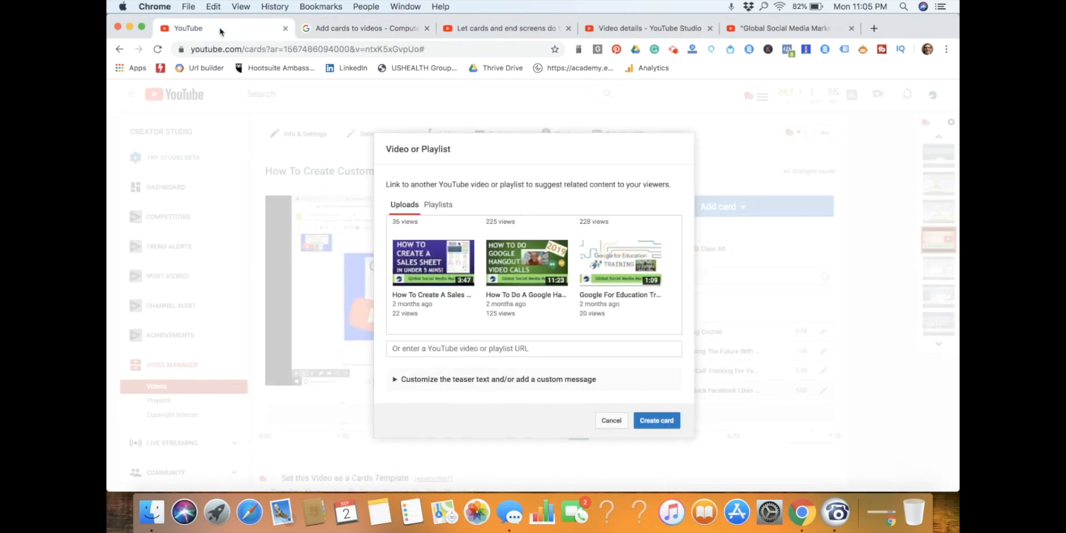
{"action": "left_click", "coordinate": [510, 32]}
{"action": "left_click", "coordinate": [353, 29]}
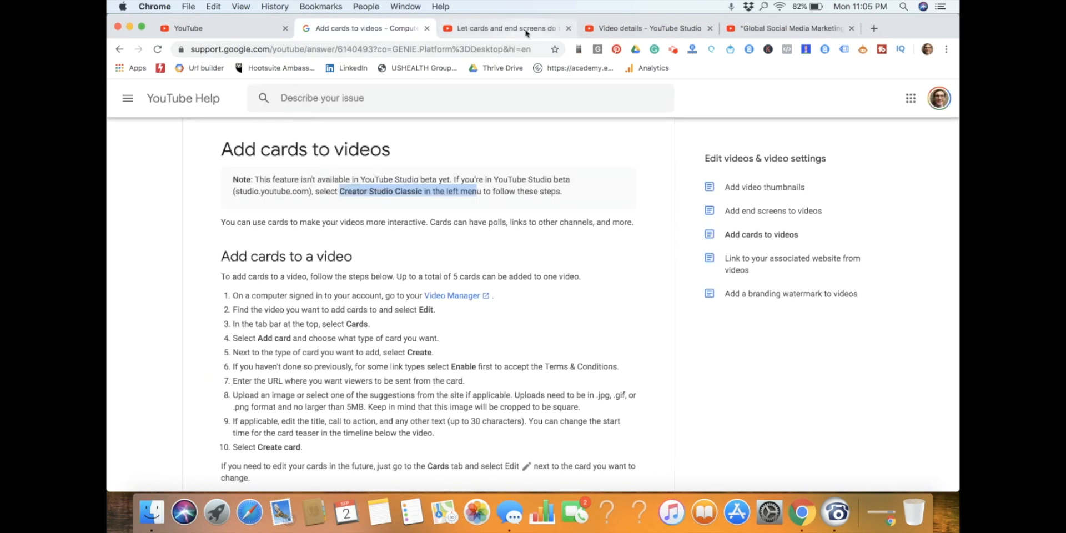
{"action": "left_click", "coordinate": [526, 32]}
{"action": "left_click", "coordinate": [643, 31]}
{"action": "left_click", "coordinate": [789, 28]}
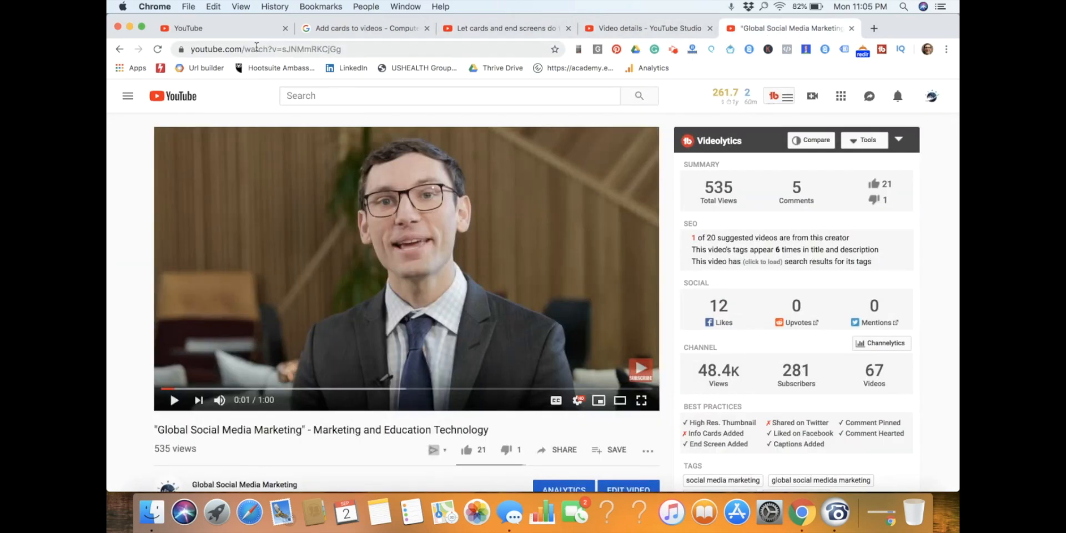
{"action": "left_click", "coordinate": [222, 27]}
{"action": "left_click", "coordinate": [434, 348]}
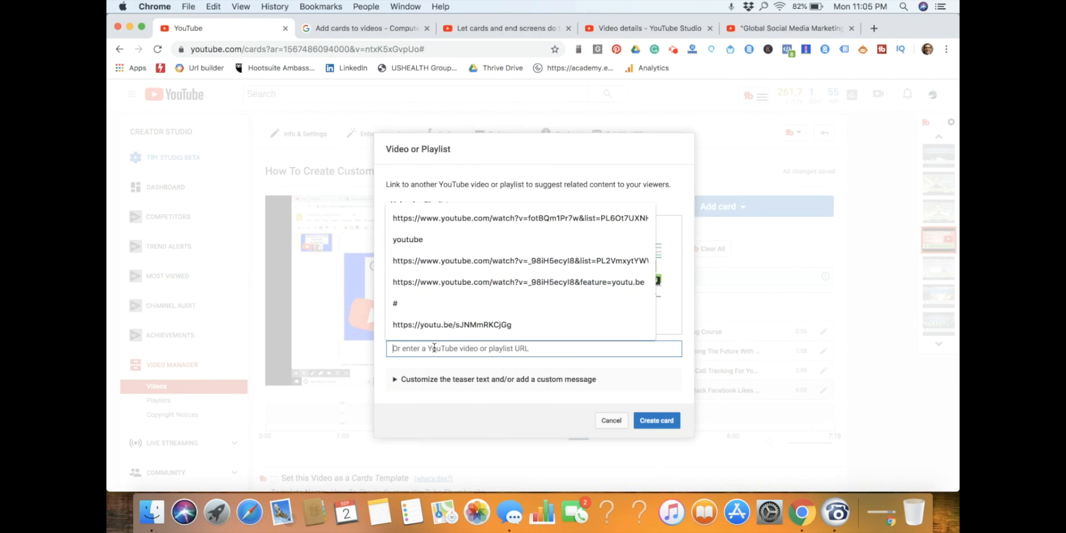
{"action": "key", "text": "super+v"}
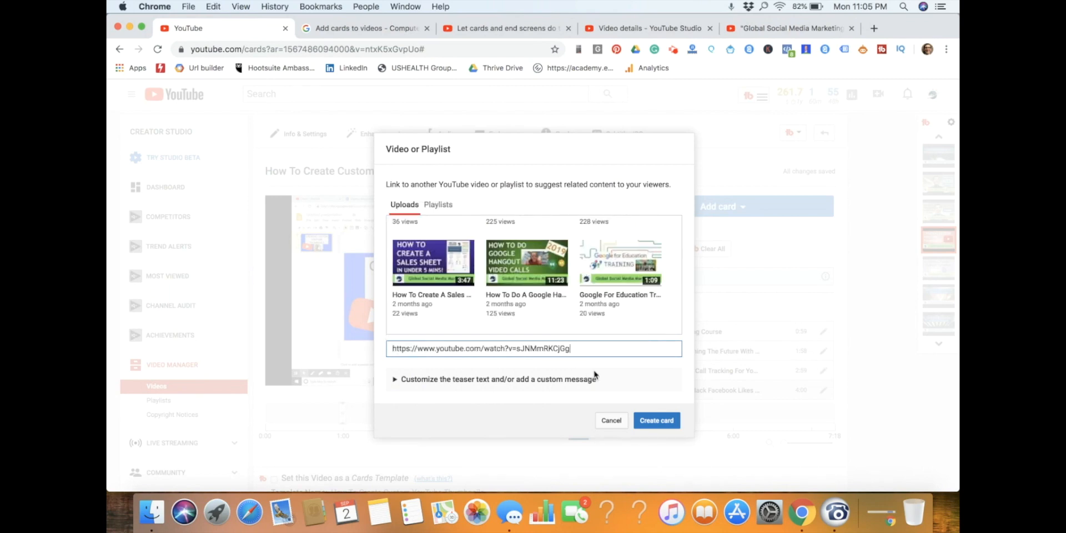
{"action": "left_click", "coordinate": [661, 422]}
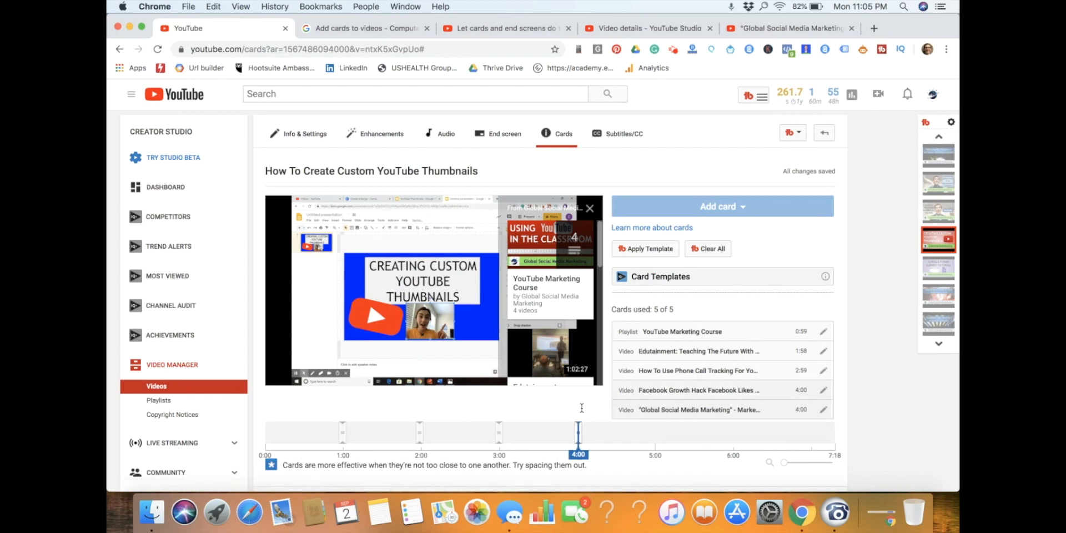
{"action": "left_click_drag", "start_coordinate": [578, 432], "coordinate": [654, 432]}
{"action": "left_click_drag", "start_coordinate": [570, 438], "coordinate": [647, 440]}
{"action": "left_click_drag", "start_coordinate": [579, 438], "coordinate": [655, 439]}
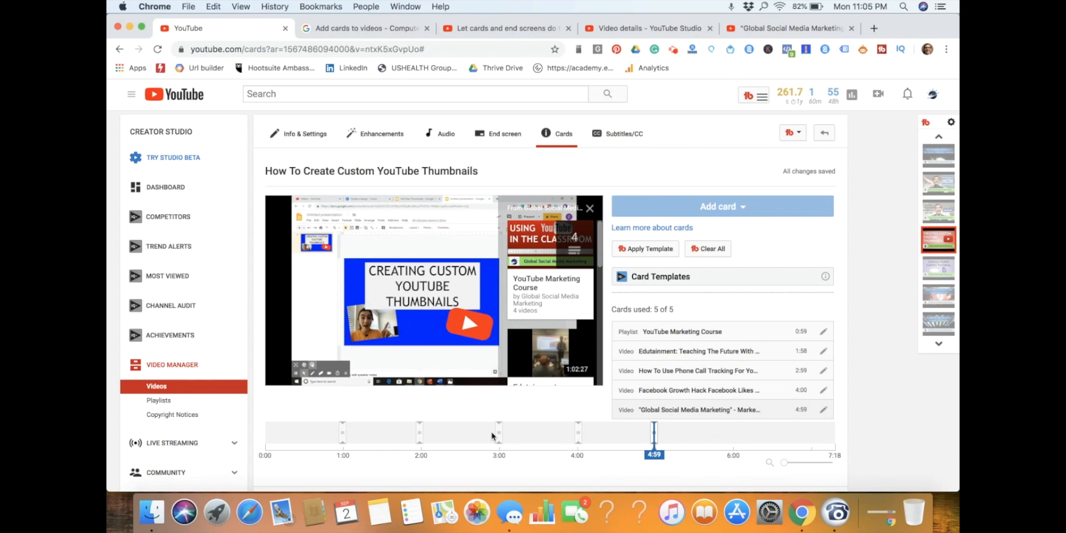
Leave the cards editor for the Video Manager, play "How To Create Custom YouTube Thumbnails" and skip to just before 1:00.
{"action": "scroll", "coordinate": [899, 396], "scroll_direction": "down", "scroll_amount": 5}
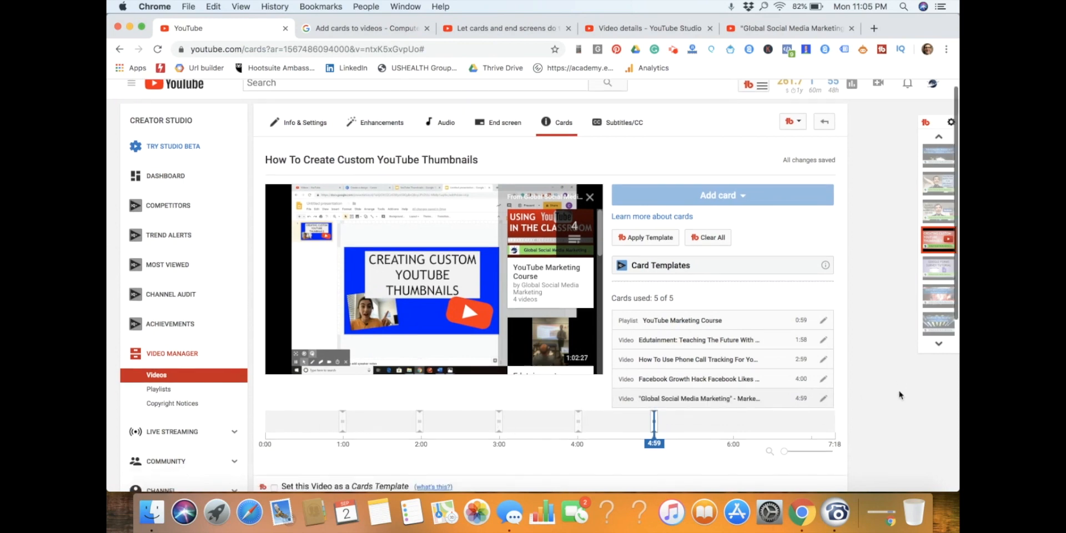
{"action": "scroll", "coordinate": [900, 395], "scroll_direction": "up", "scroll_amount": 2}
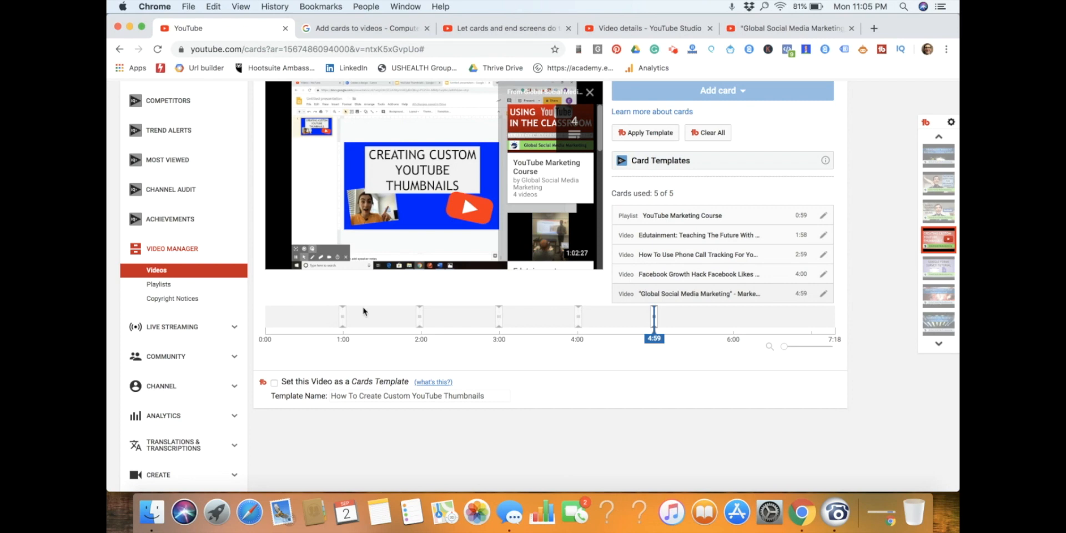
{"action": "scroll", "coordinate": [364, 311], "scroll_direction": "up", "scroll_amount": 4}
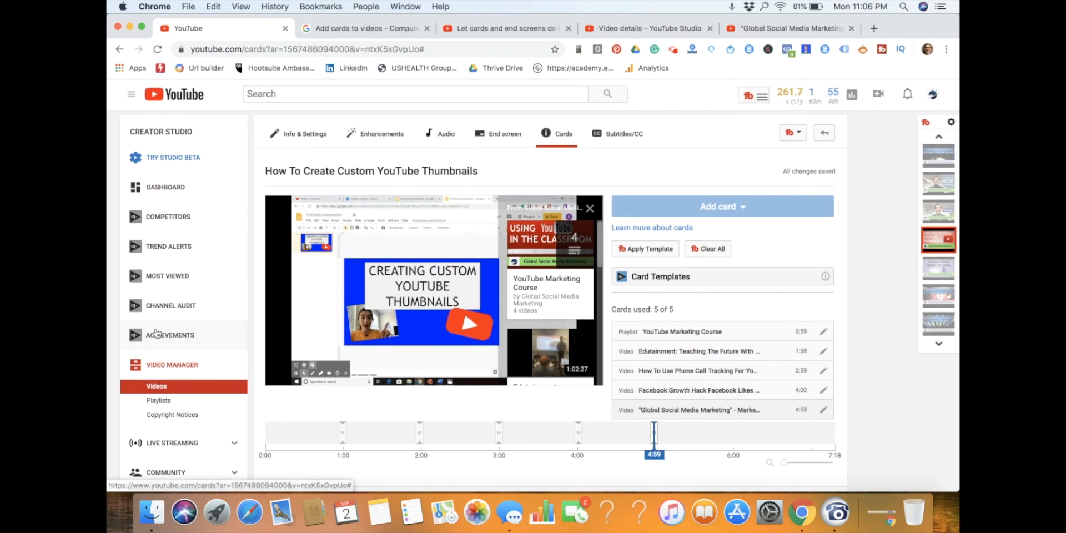
{"action": "left_click", "coordinate": [176, 367]}
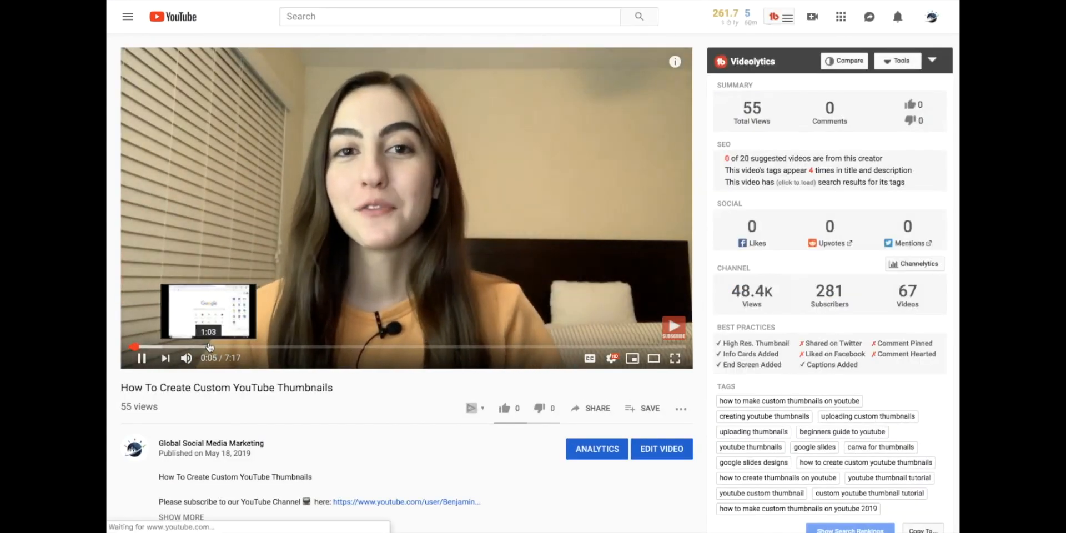
{"action": "left_click", "coordinate": [209, 346]}
{"action": "left_click_drag", "start_coordinate": [209, 346], "coordinate": [195, 346]}
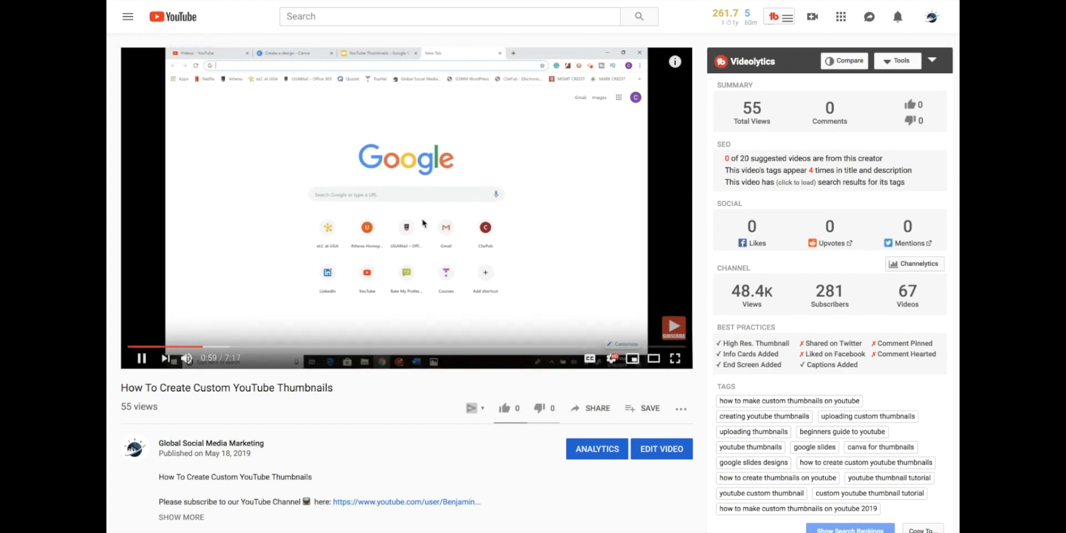
Expand the YouTube Marketing Course teaser in the player and look through the list of all the video's cards.
{"action": "mouse_move", "coordinate": [675, 62]}
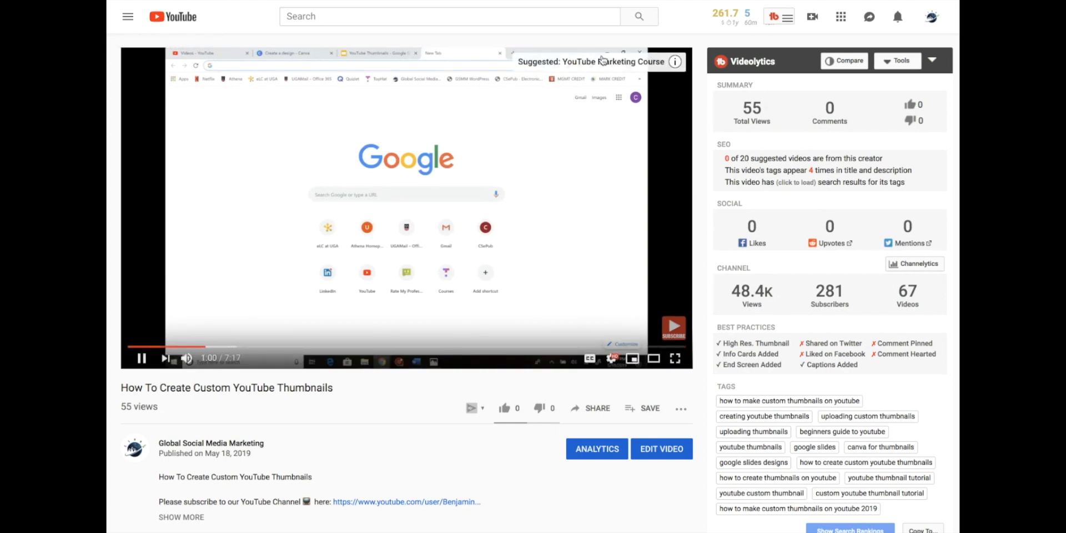
{"action": "left_click", "coordinate": [675, 62]}
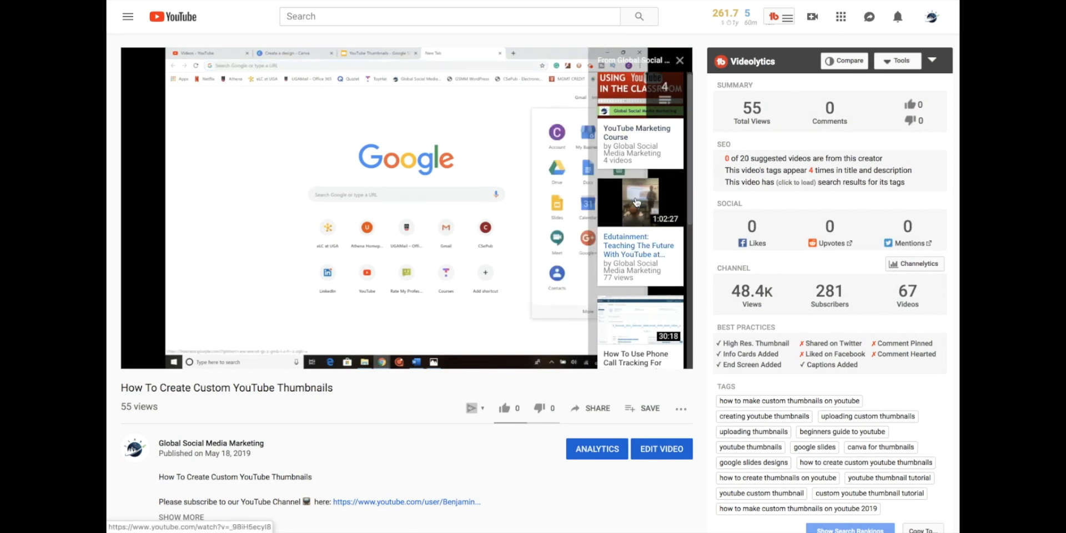
{"action": "scroll", "coordinate": [636, 201], "scroll_direction": "down", "scroll_amount": 5}
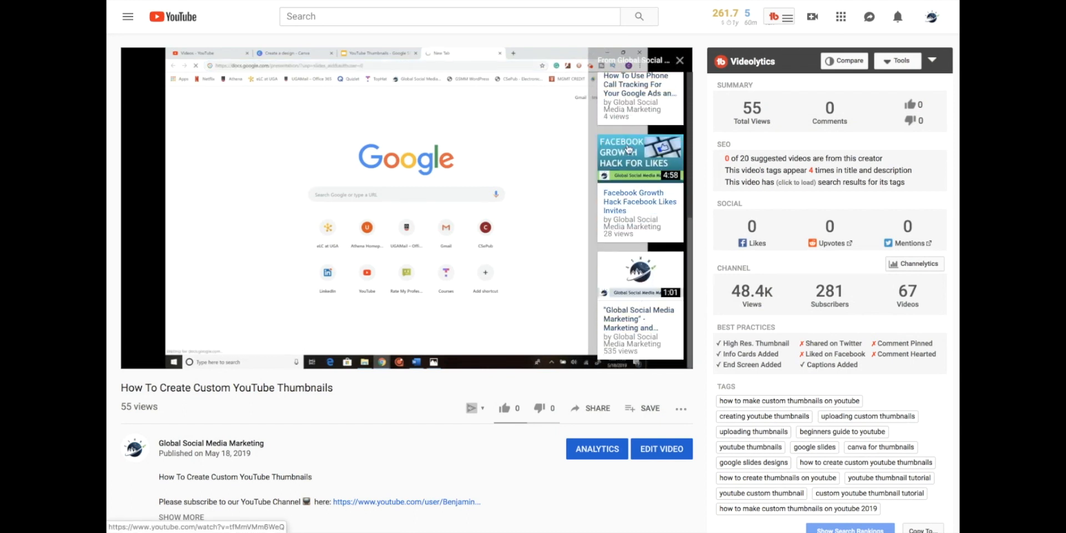
{"action": "scroll", "coordinate": [629, 150], "scroll_direction": "up", "scroll_amount": 3}
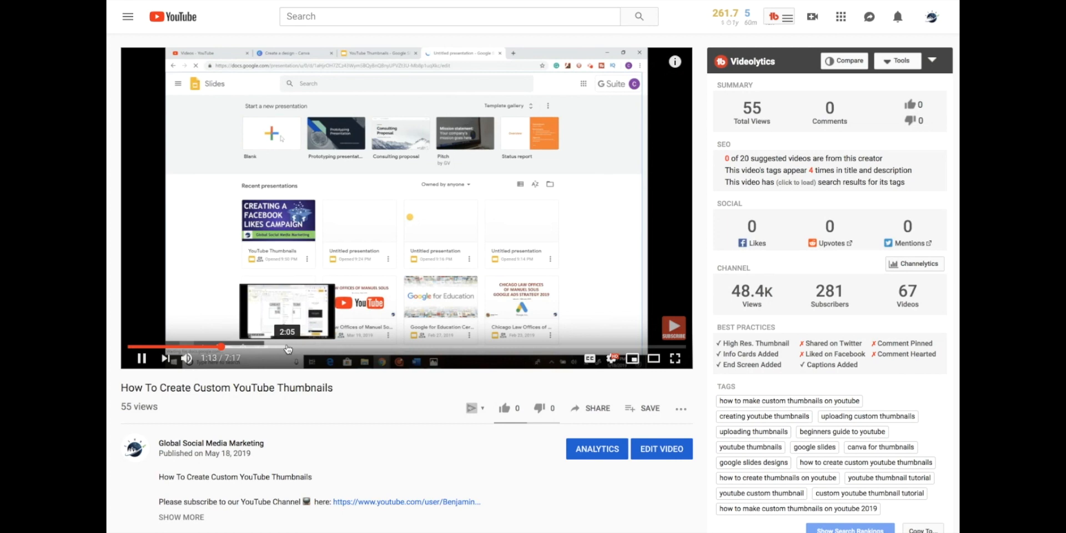
Skip to just before 2:00, open the Edutainment video from its card teaser, pause it and leave full screen.
{"action": "left_click", "coordinate": [277, 347]}
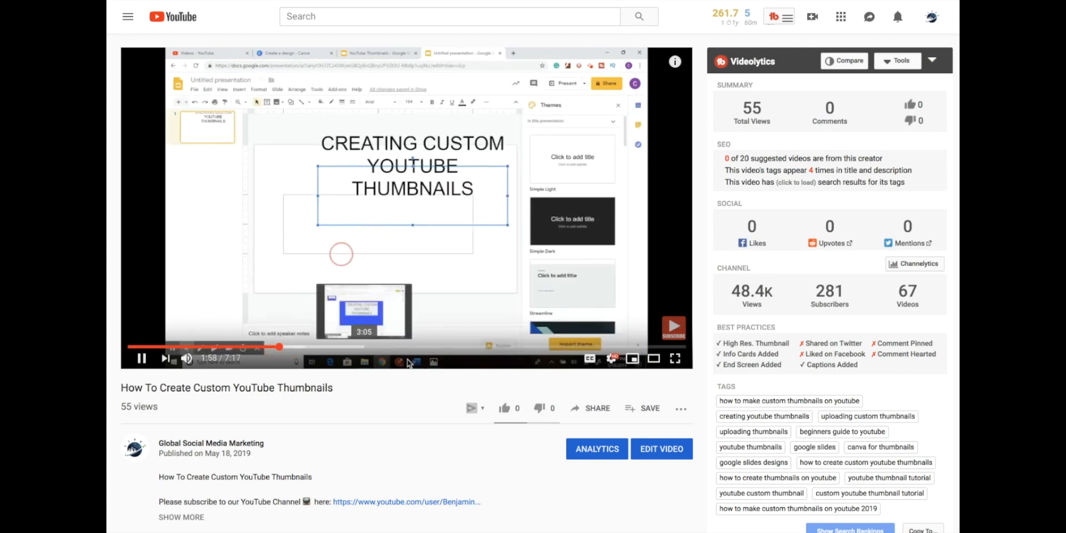
{"action": "left_click", "coordinate": [648, 69]}
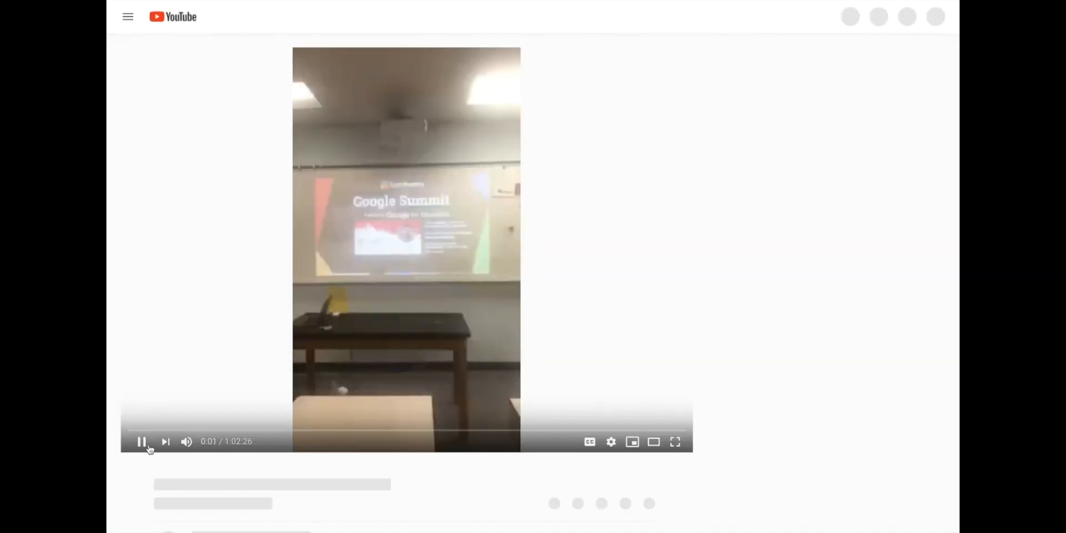
{"action": "left_click", "coordinate": [142, 442]}
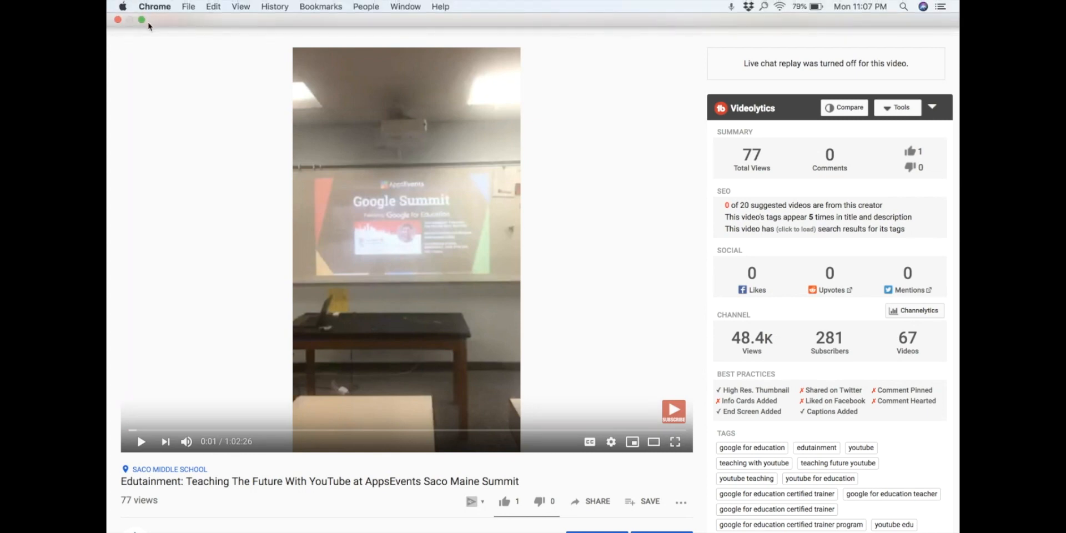
{"action": "left_click", "coordinate": [143, 25]}
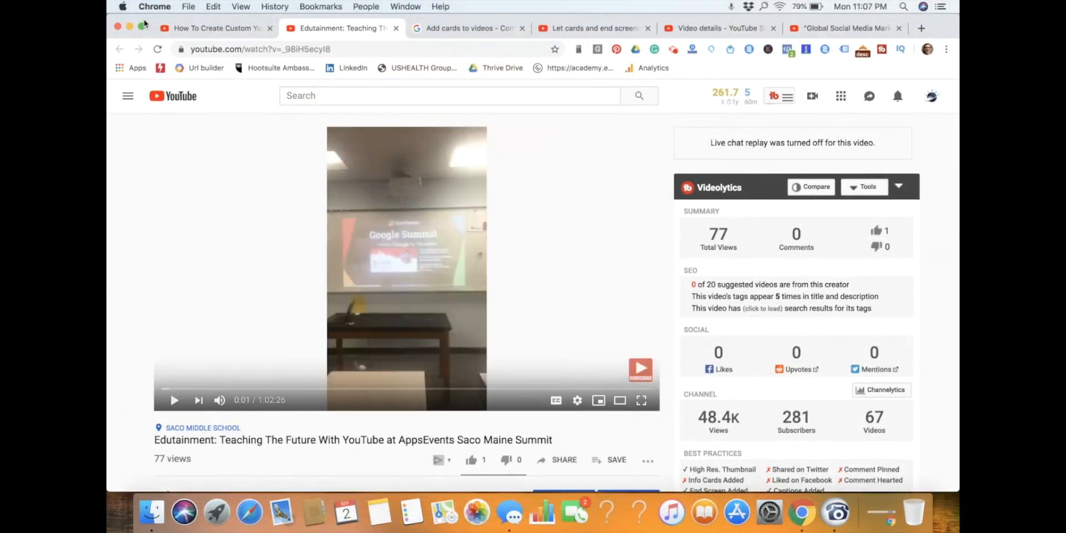